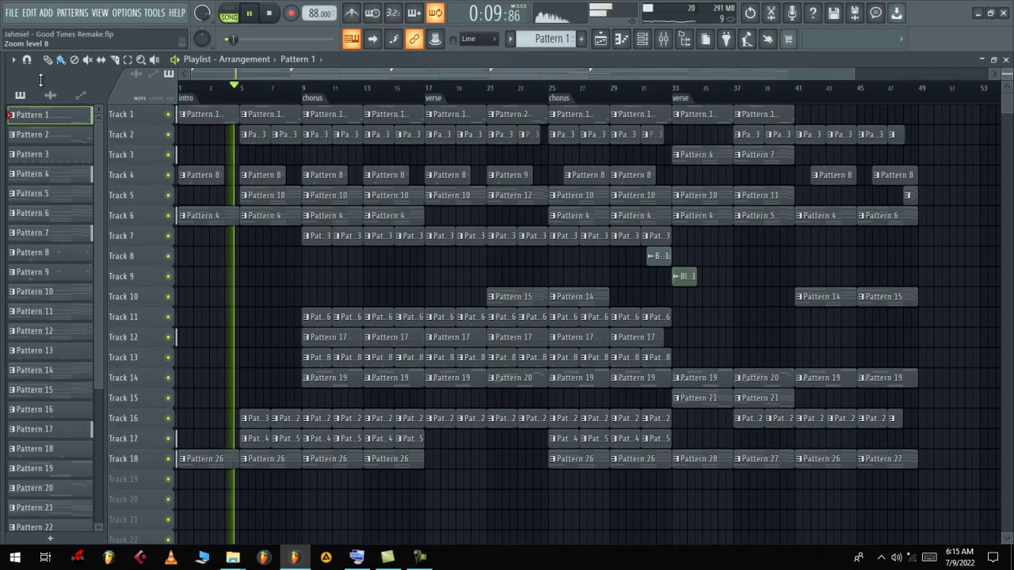
Enlarge the playlist tracks vertically, set the first chorus section as the playback loop, and clear the clip selection
{"action": "scroll", "coordinate": [39, 79], "scroll_direction": "up", "scroll_amount": 1}
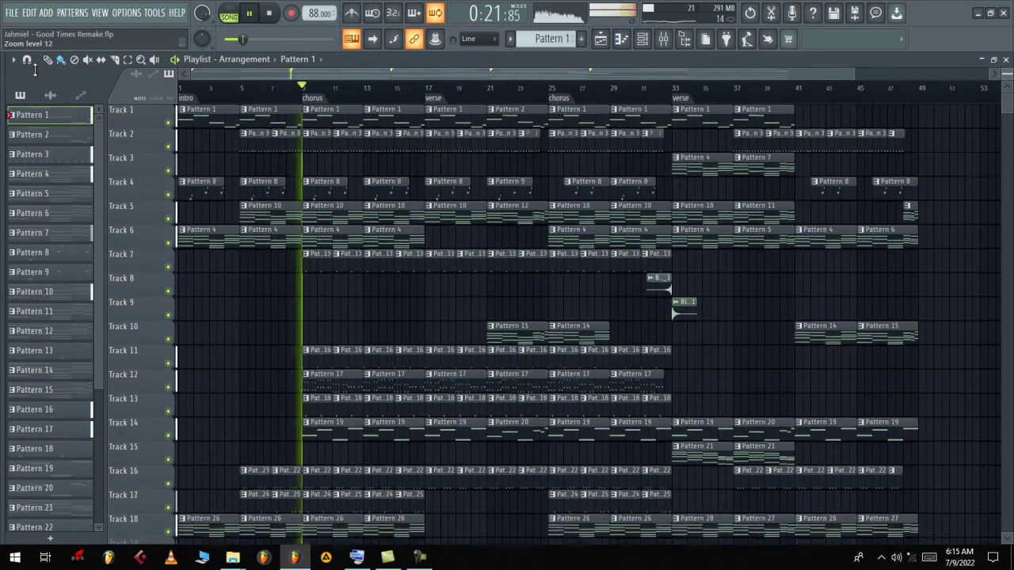
{"action": "scroll", "coordinate": [38, 69], "scroll_direction": "up", "scroll_amount": 1}
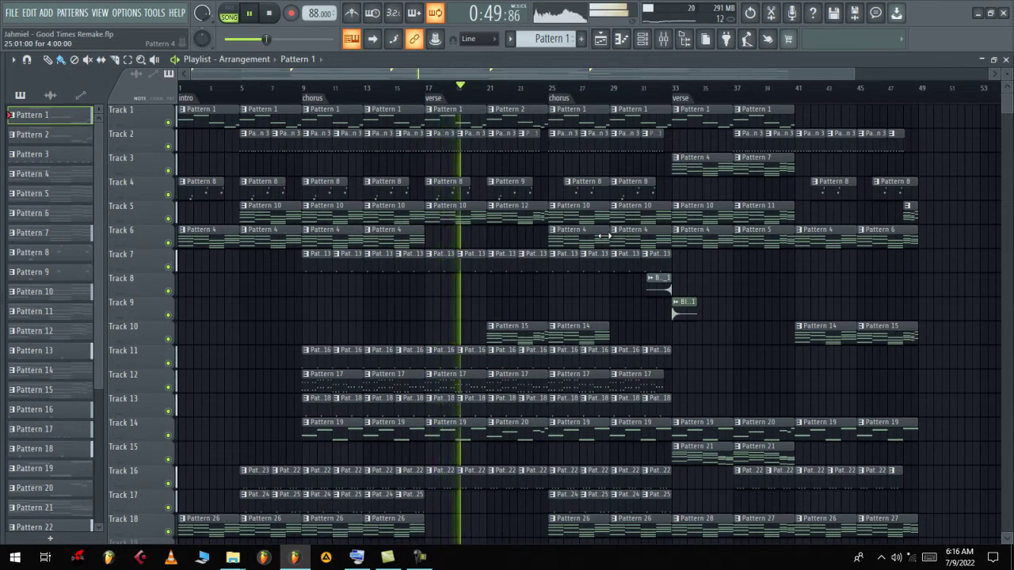
{"action": "key", "text": "space"}
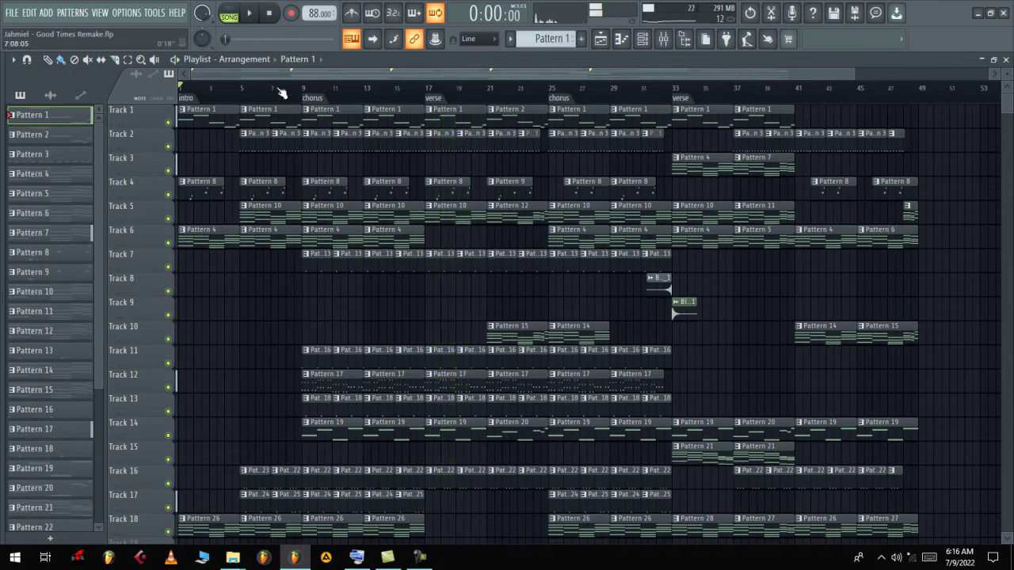
{"action": "double_click", "coordinate": [316, 99]}
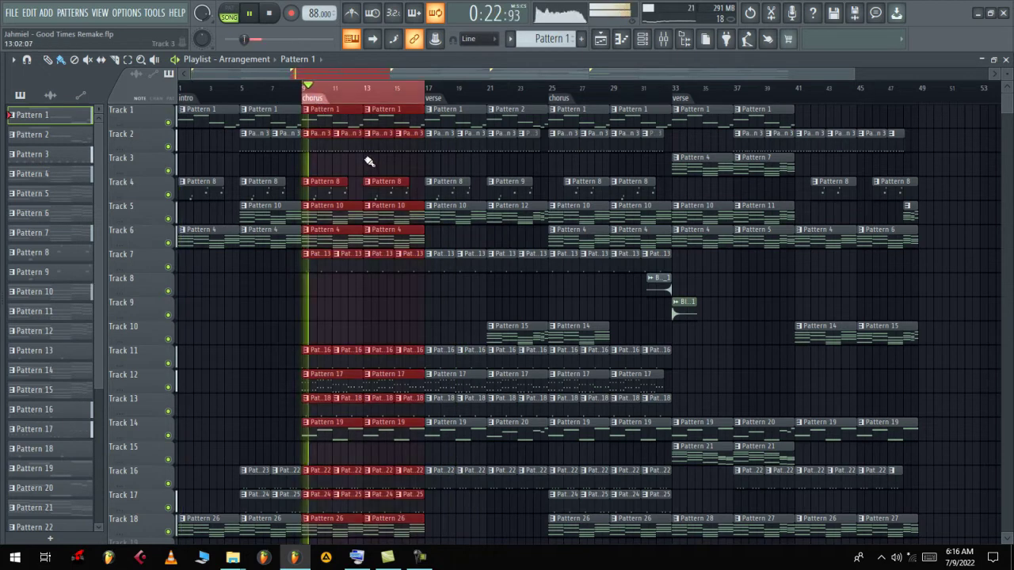
{"action": "left_click", "coordinate": [372, 165]}
{"action": "right_click", "coordinate": [376, 168]}
{"action": "key", "text": "space"}
Solo Track 1 in the playlist and restart playback from the beginning of the chorus
{"action": "double_click", "coordinate": [317, 117]}
{"action": "key", "text": "space"}
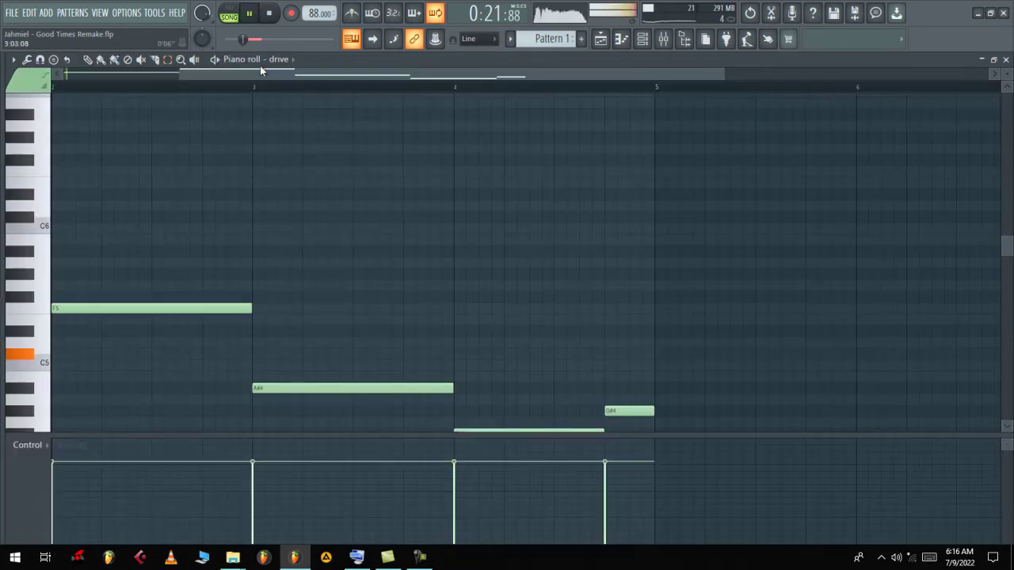
{"action": "left_click", "coordinate": [600, 39]}
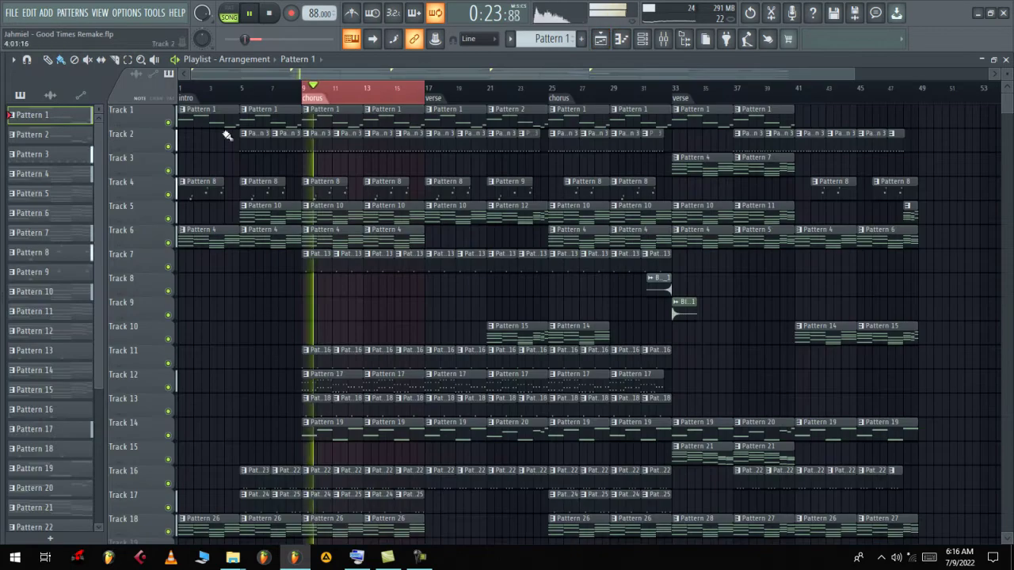
{"action": "right_click", "coordinate": [169, 123]}
{"action": "key", "text": "space"}
{"action": "key", "text": "space"}
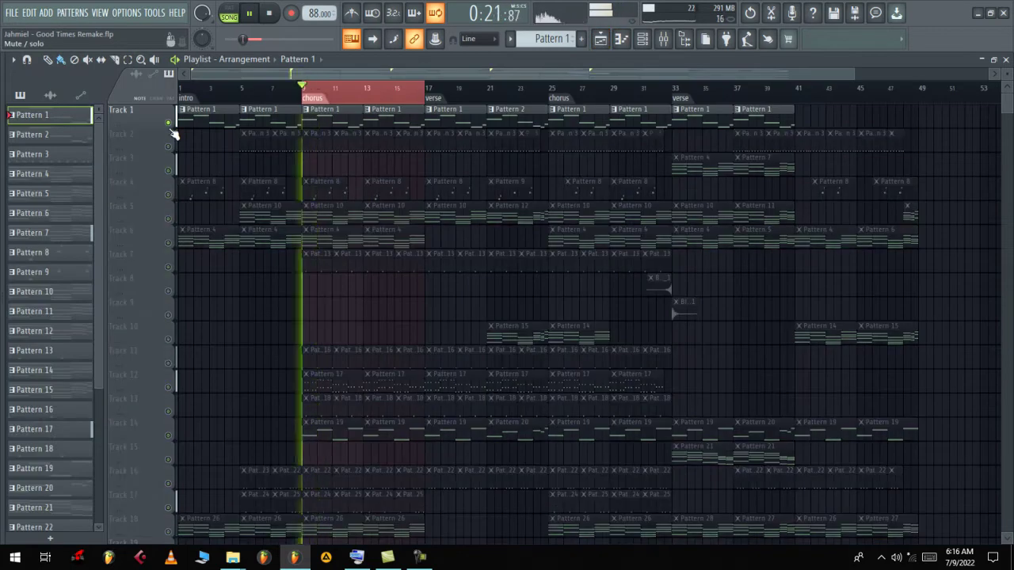
Examine Pattern 1's notes in the piano roll and the Spire synth loaded on the drive channel
{"action": "double_click", "coordinate": [312, 122]}
{"action": "left_click", "coordinate": [643, 39]}
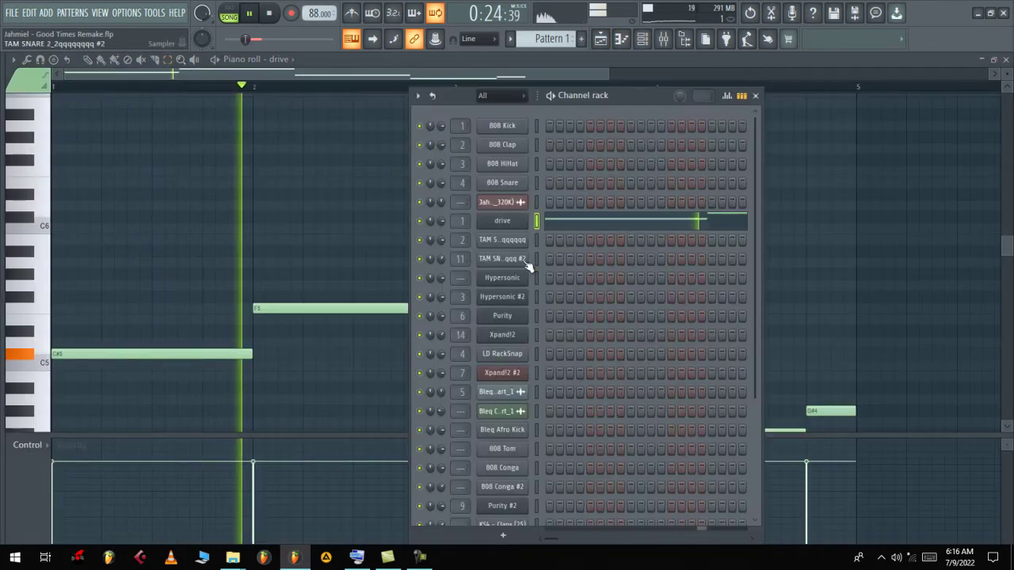
{"action": "left_click", "coordinate": [522, 226]}
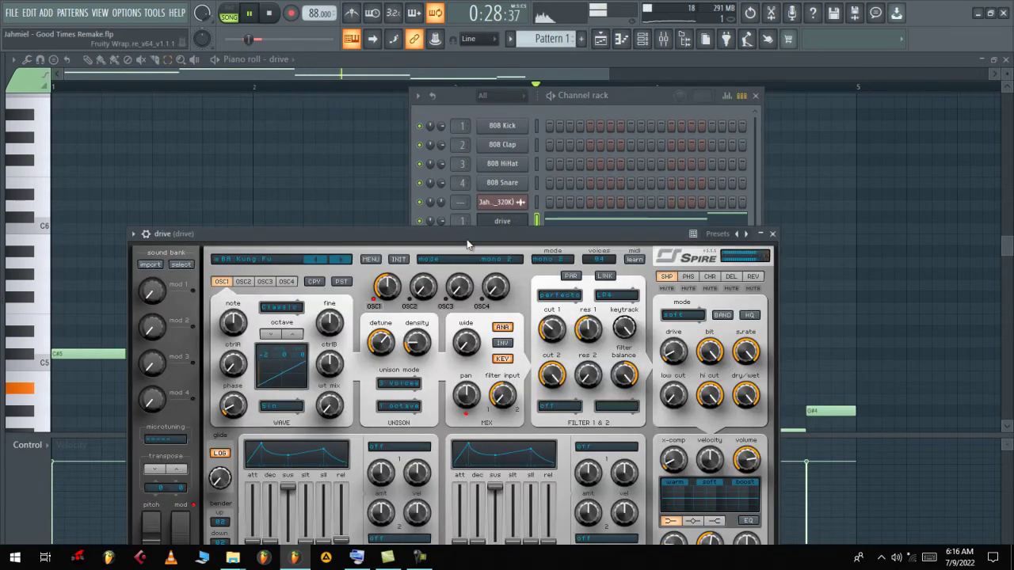
{"action": "left_click_drag", "start_coordinate": [463, 242], "coordinate": [430, 182]}
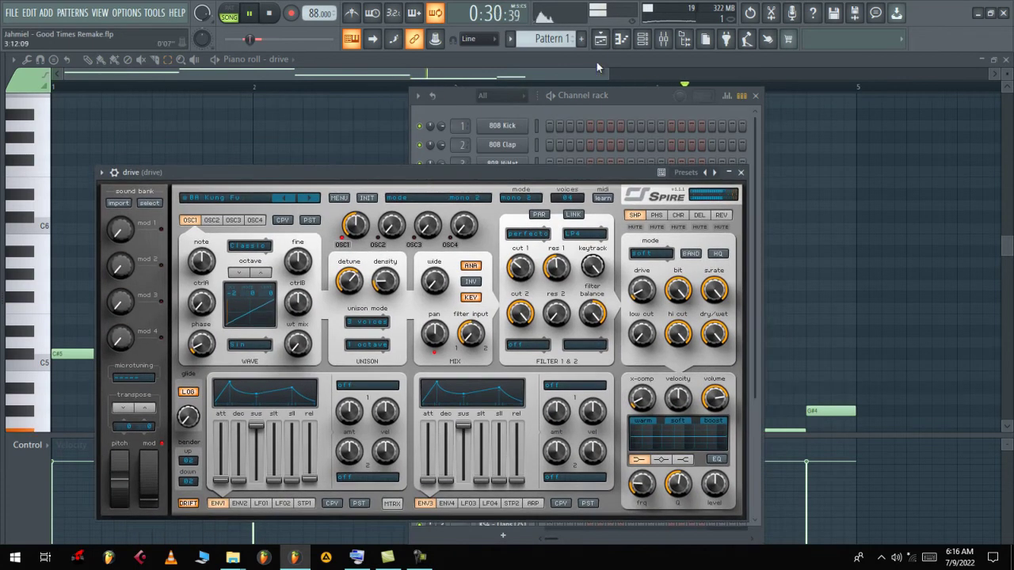
Return to the playlist and solo Track 2
{"action": "left_click", "coordinate": [602, 41]}
{"action": "left_click", "coordinate": [168, 147]}
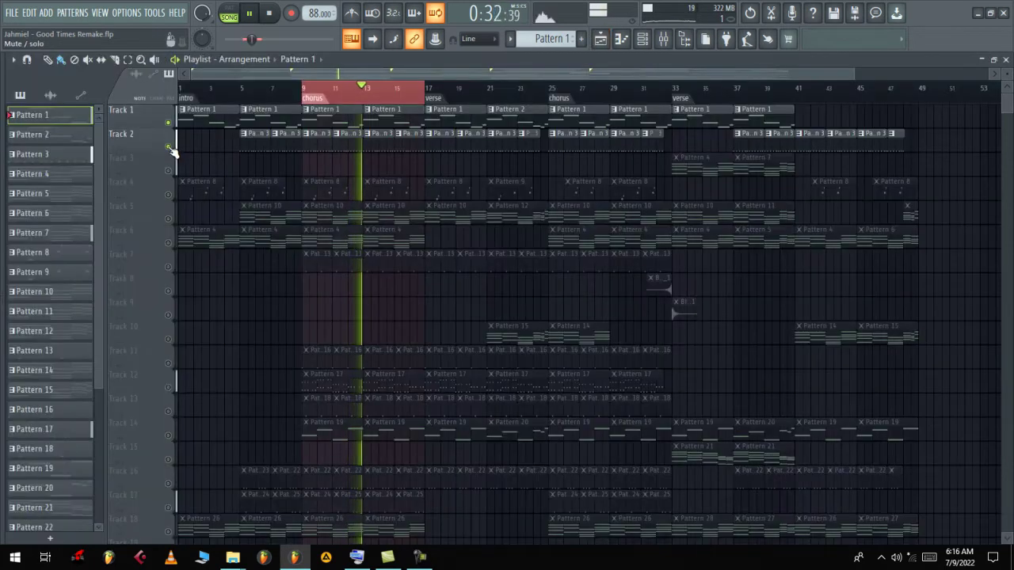
{"action": "right_click", "coordinate": [168, 146]}
Examine Pattern 3's notes and the sampler settings of the first TAM SNARE channel
{"action": "double_click", "coordinate": [314, 147]}
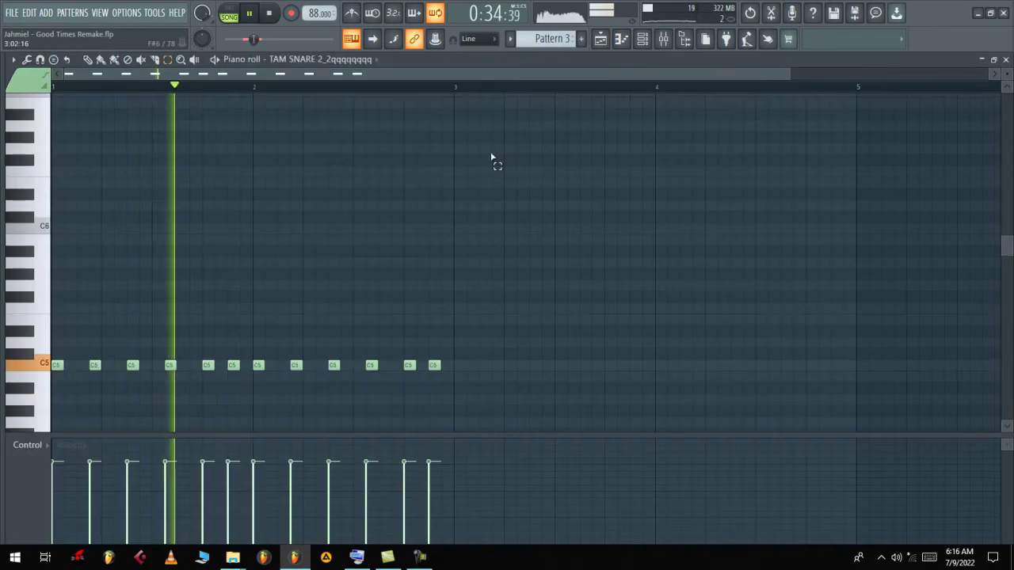
{"action": "left_click", "coordinate": [643, 39]}
{"action": "left_click", "coordinate": [511, 240]}
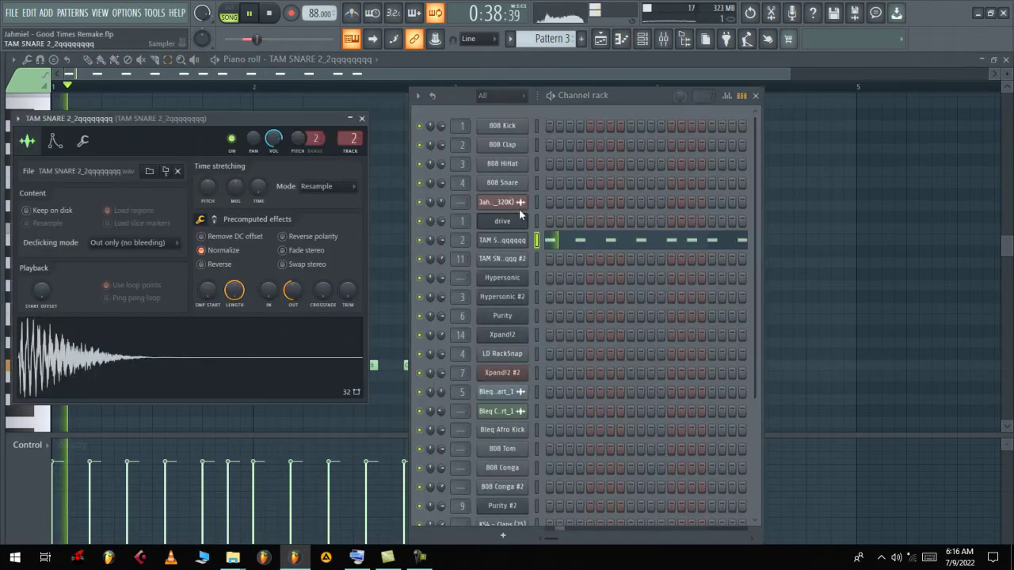
Unmute Track 1 and Track 4 in the playlist so they play together with Track 2
{"action": "left_click", "coordinate": [601, 39]}
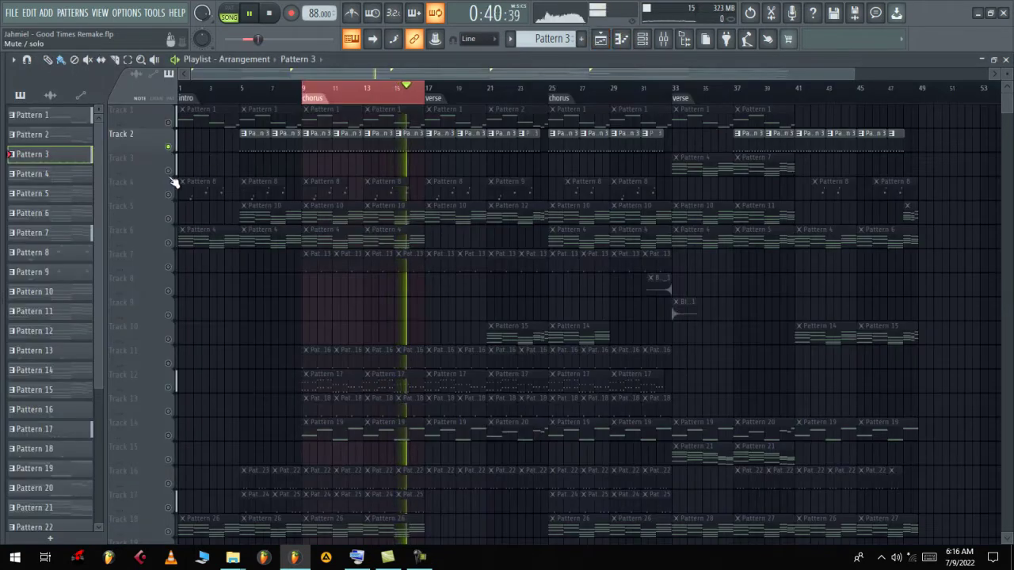
{"action": "left_click", "coordinate": [167, 122]}
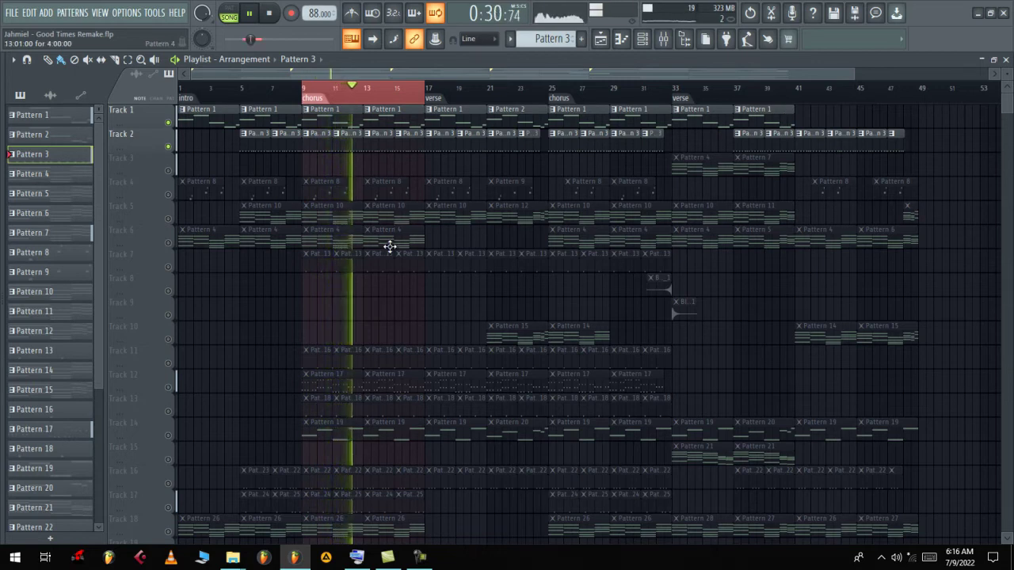
{"action": "left_click", "coordinate": [168, 194]}
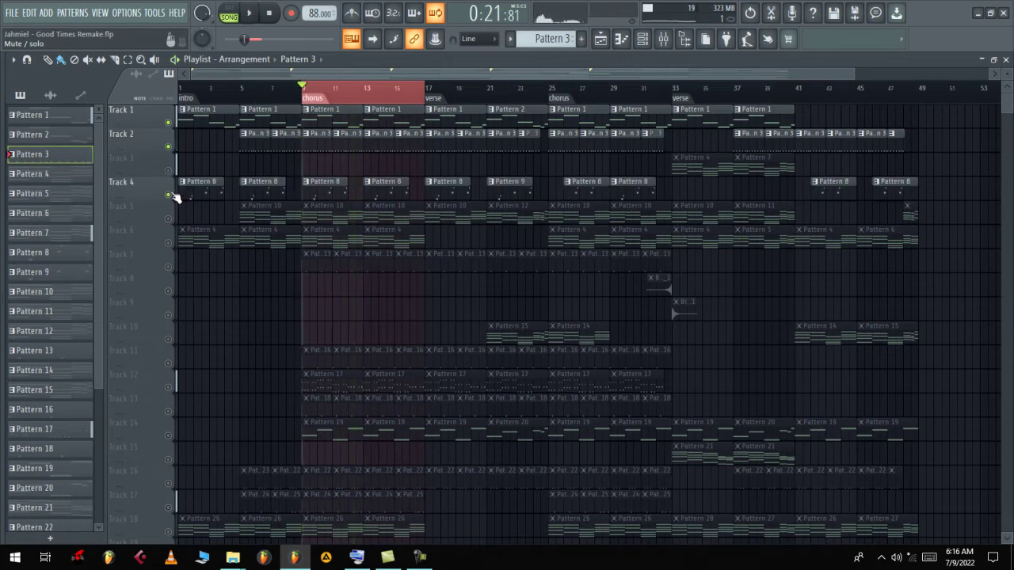
Play Pattern 8 in pattern mode and examine its notes and the Purity channel's preset list
{"action": "double_click", "coordinate": [312, 195]}
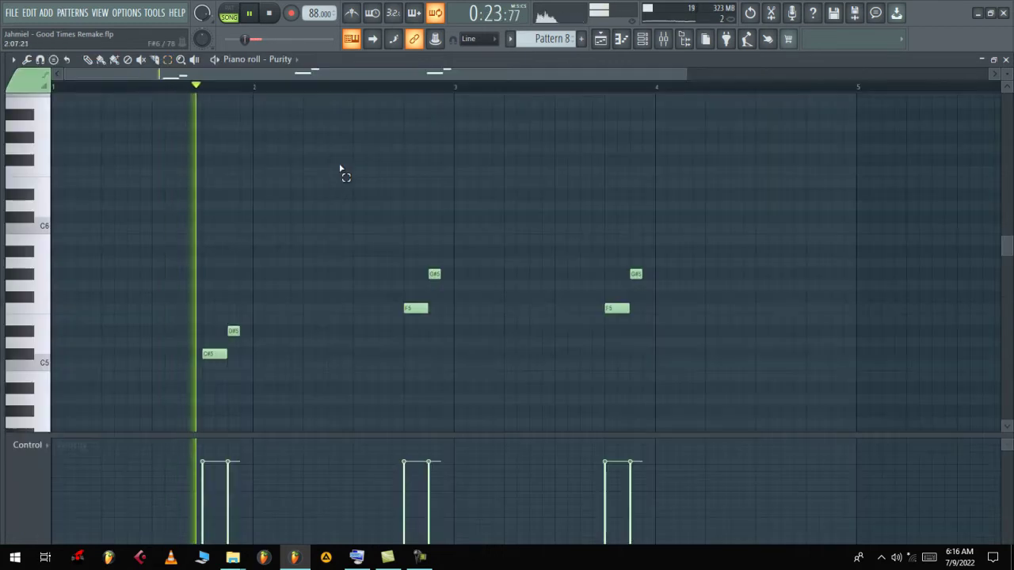
{"action": "left_click", "coordinate": [229, 19]}
{"action": "left_click", "coordinate": [621, 38]}
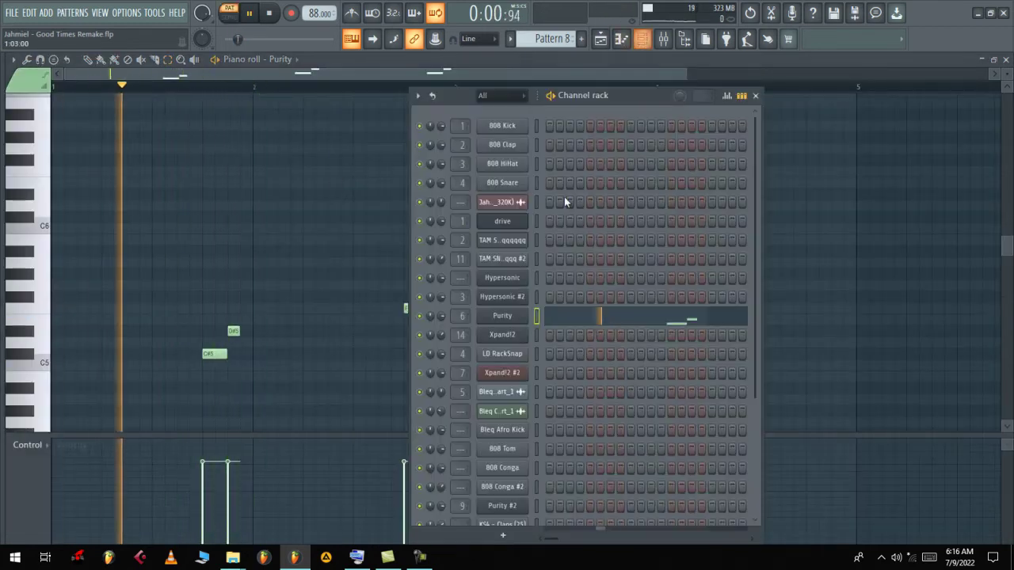
{"action": "left_click", "coordinate": [502, 316]}
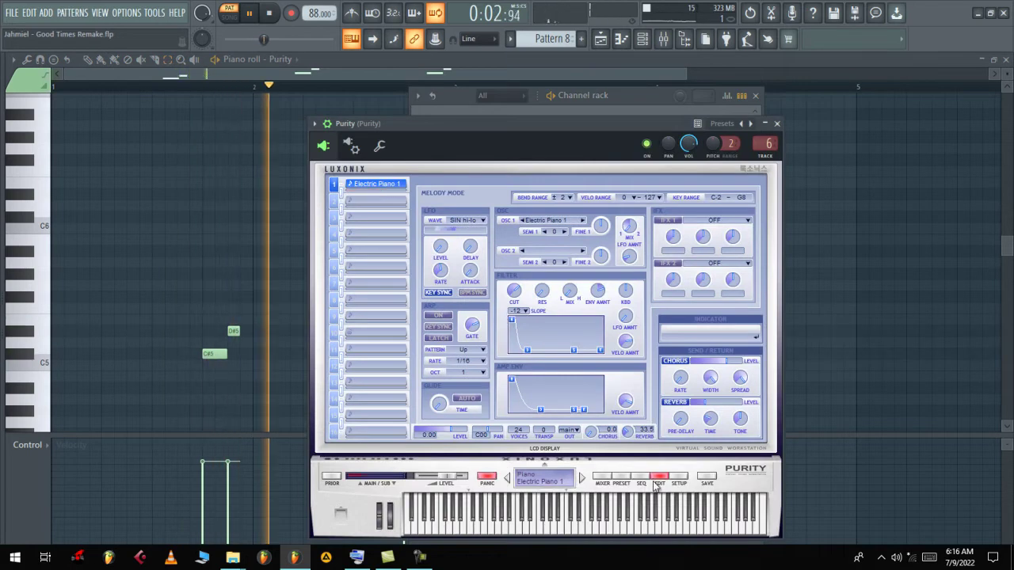
{"action": "left_click", "coordinate": [601, 478]}
{"action": "left_click", "coordinate": [620, 479]}
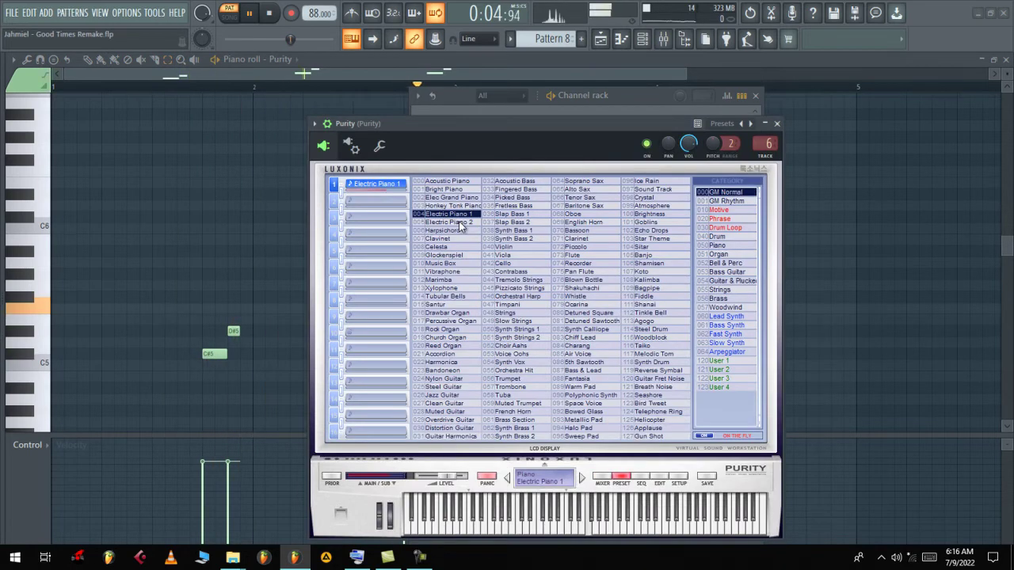
Return the playlist to song playback at the chorus and unmute Track 5
{"action": "left_click", "coordinate": [603, 41]}
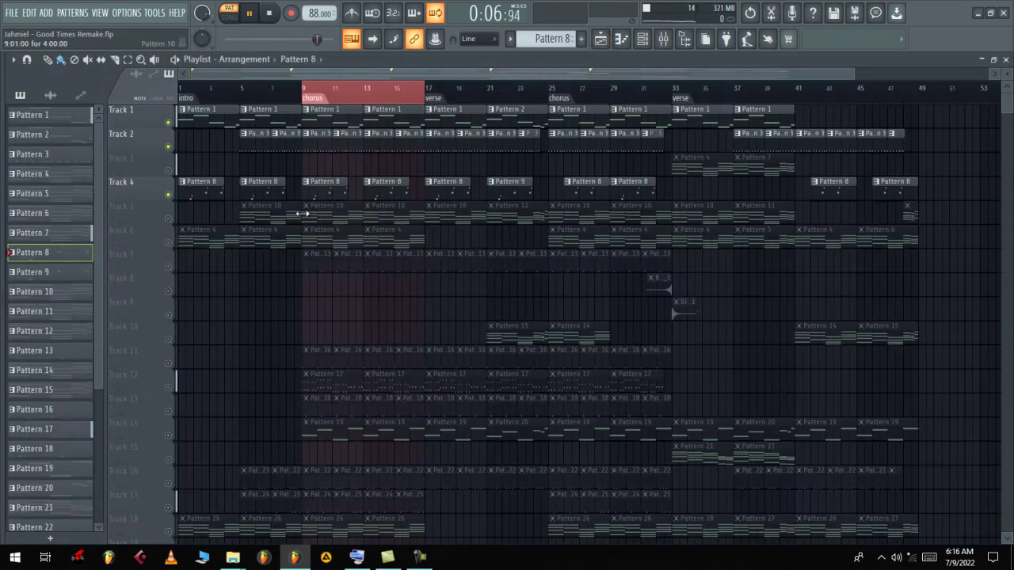
{"action": "left_click", "coordinate": [312, 93]}
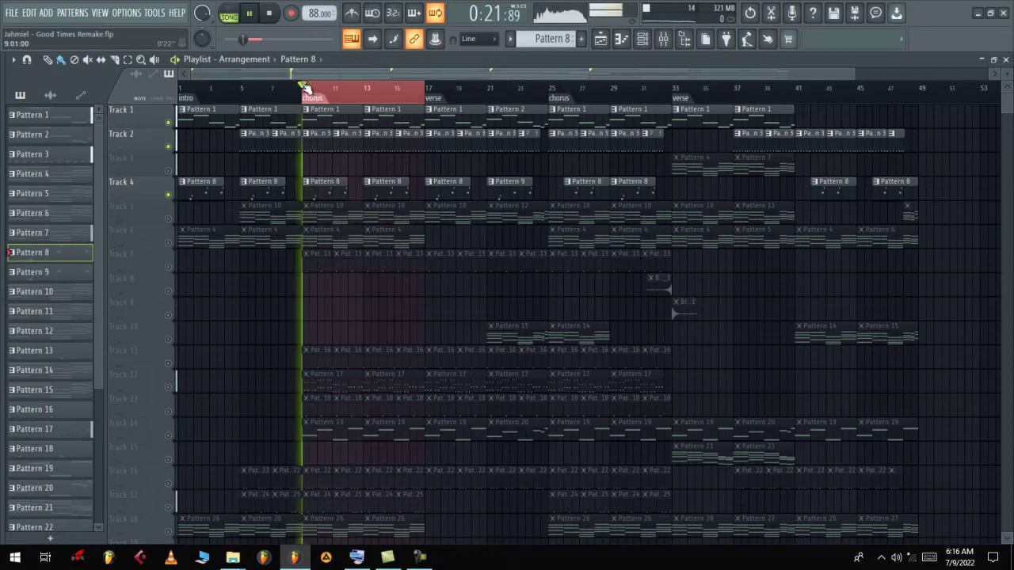
{"action": "left_click", "coordinate": [168, 218]}
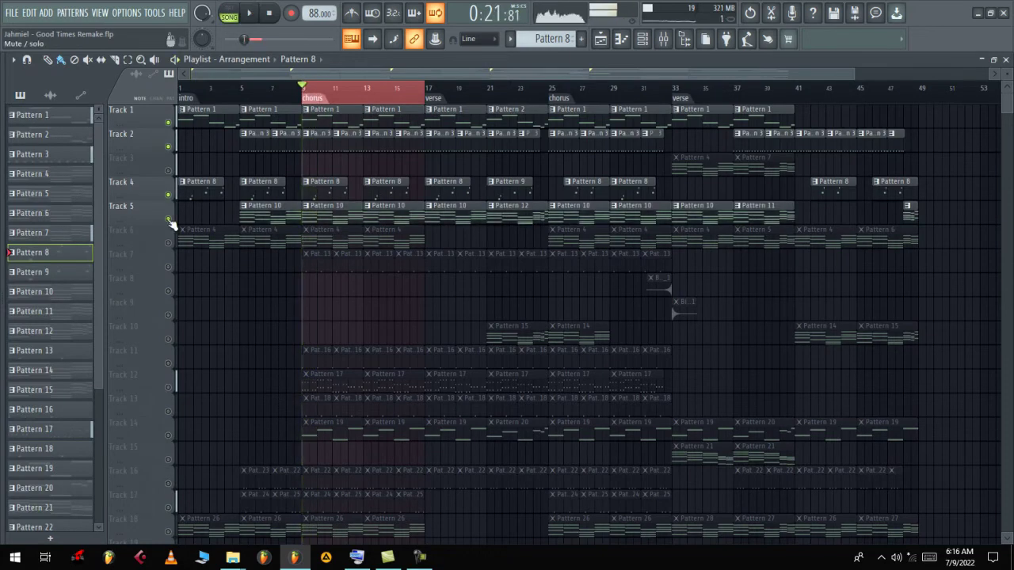
Examine Pattern 10's chord notes in the piano roll and the instrument loaded on the Xpand!2 channel
{"action": "double_click", "coordinate": [315, 222]}
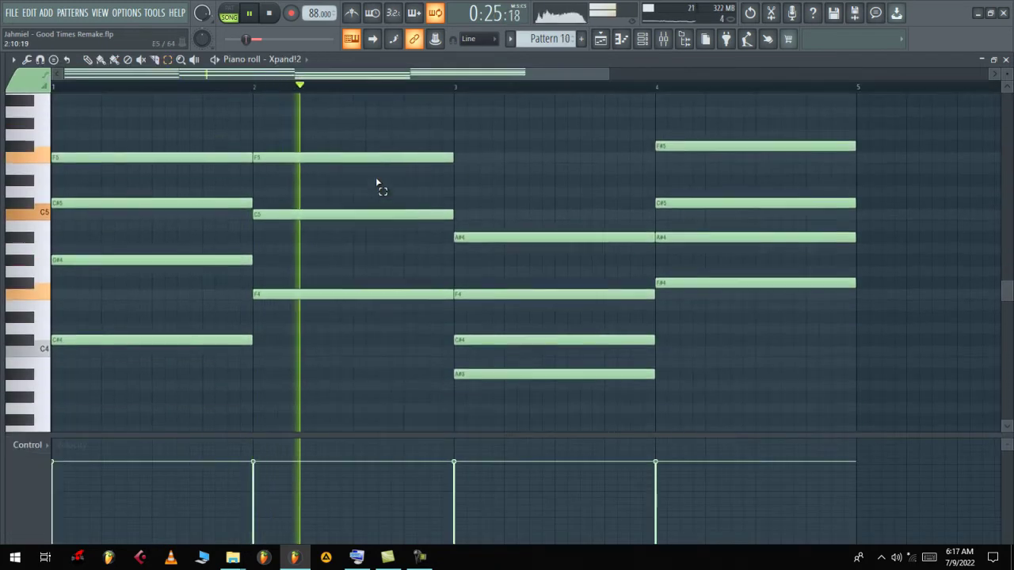
{"action": "left_click", "coordinate": [604, 41]}
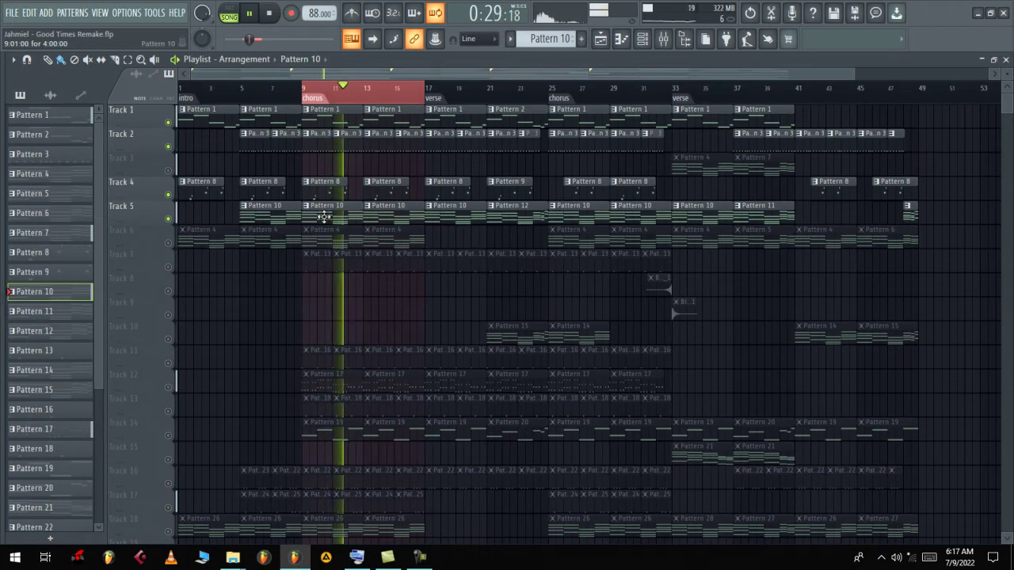
{"action": "key", "text": "F7"}
{"action": "left_click_drag", "start_coordinate": [615, 73], "coordinate": [455, 70]}
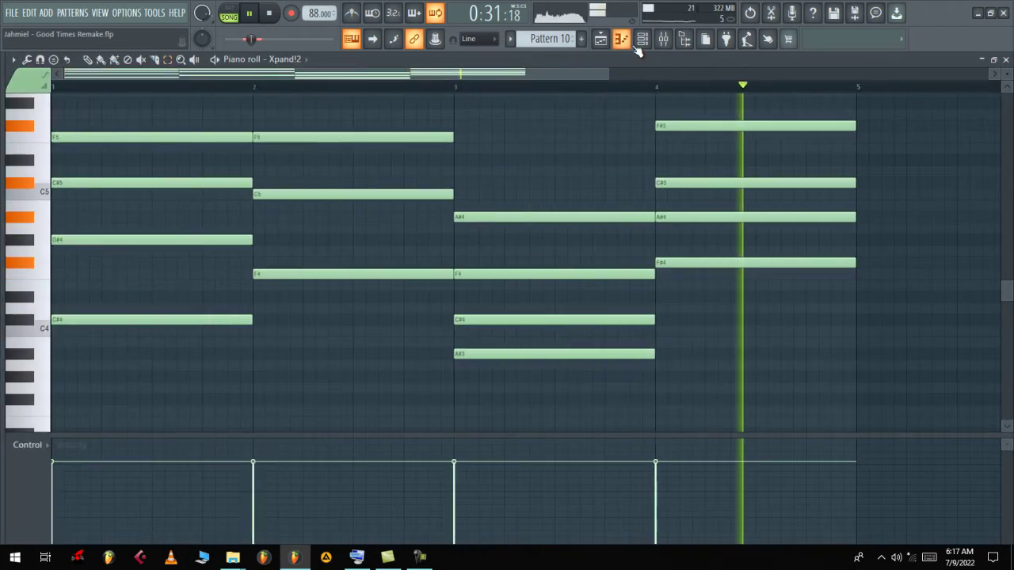
{"action": "left_click", "coordinate": [640, 40]}
{"action": "left_click", "coordinate": [502, 334]}
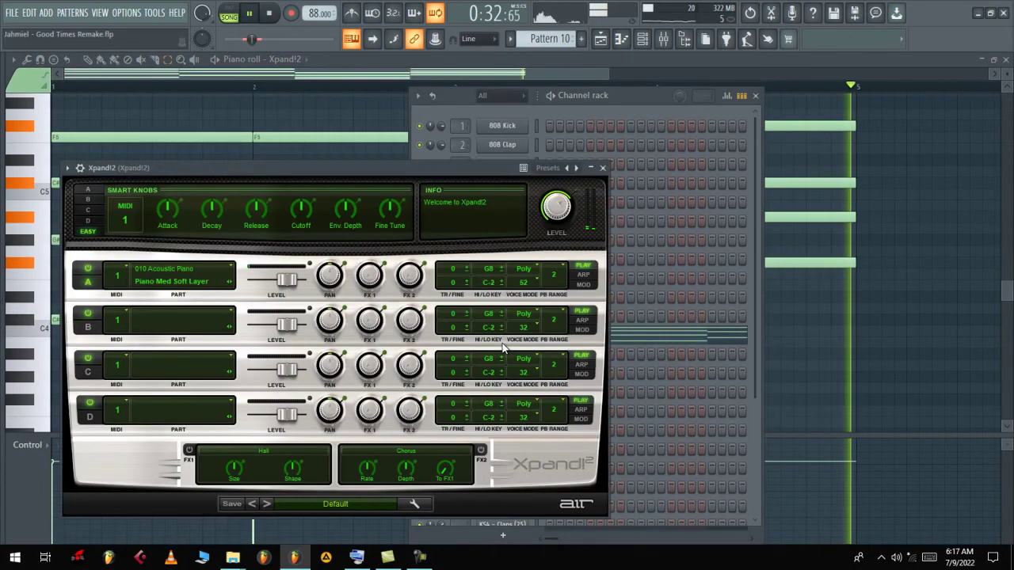
Unmute Track 6 in the playlist and restart playback from the beginning of the chorus
{"action": "left_click", "coordinate": [600, 39]}
{"action": "left_click", "coordinate": [168, 243]}
{"action": "key", "text": "space"}
{"action": "key", "text": "space"}
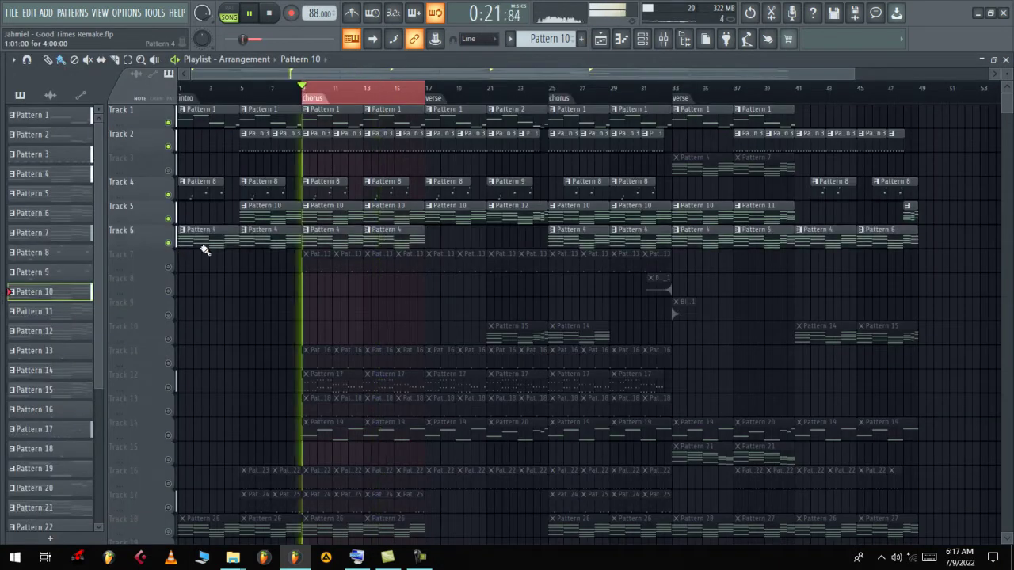
Examine Pattern 4's chord notes and its Hypersonic #2 channel in the channel rack, then return to the playlist
{"action": "double_click", "coordinate": [313, 238]}
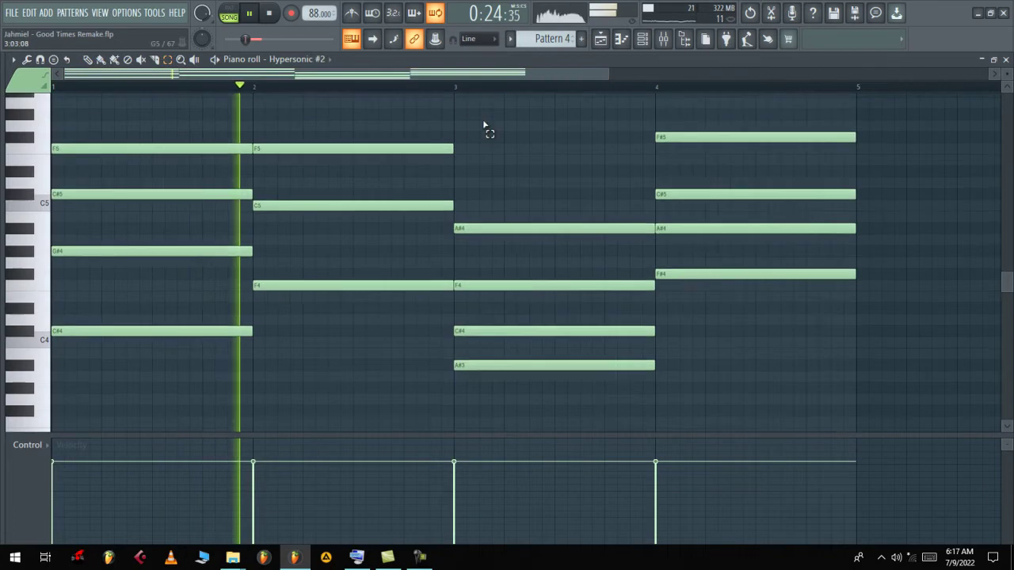
{"action": "left_click", "coordinate": [642, 39]}
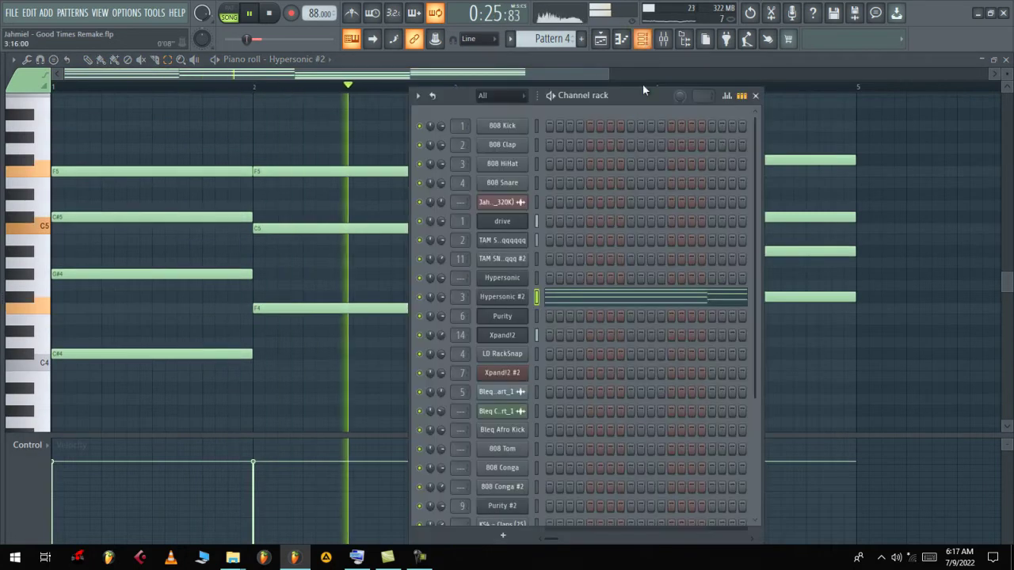
{"action": "left_click", "coordinate": [602, 39]}
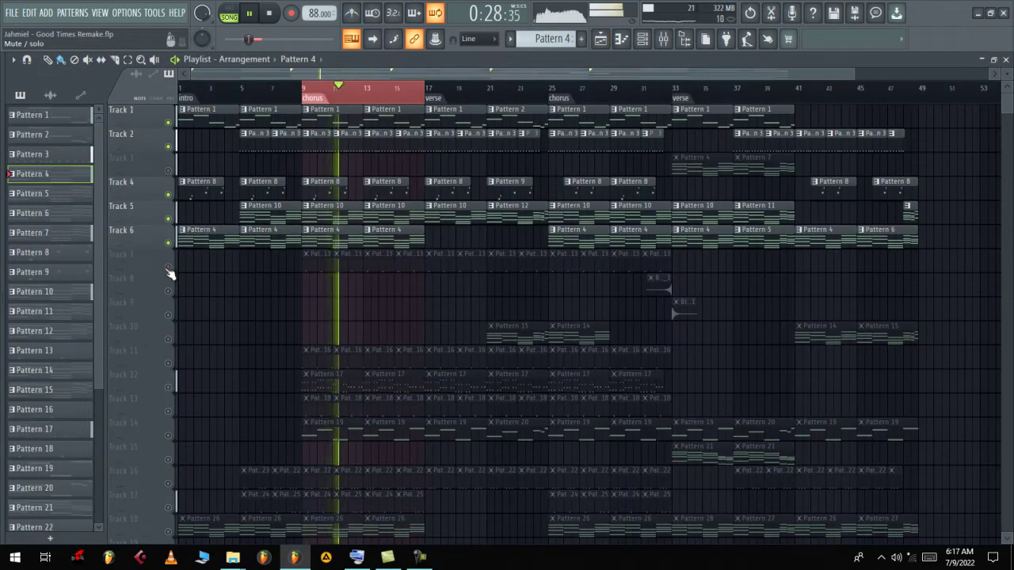
Examine Pattern 13's notes and the LD RackSnap sampler settings, and audition the snap sample with playback stopped
{"action": "double_click", "coordinate": [305, 269]}
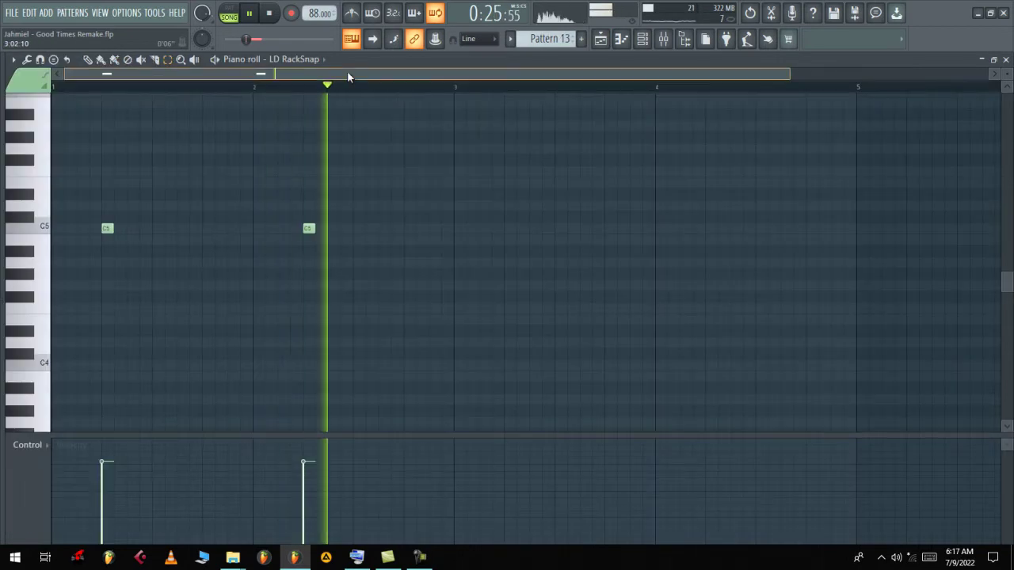
{"action": "left_click", "coordinate": [642, 39]}
{"action": "left_click", "coordinate": [510, 358]}
{"action": "key", "text": "space"}
{"action": "key", "text": "q"}
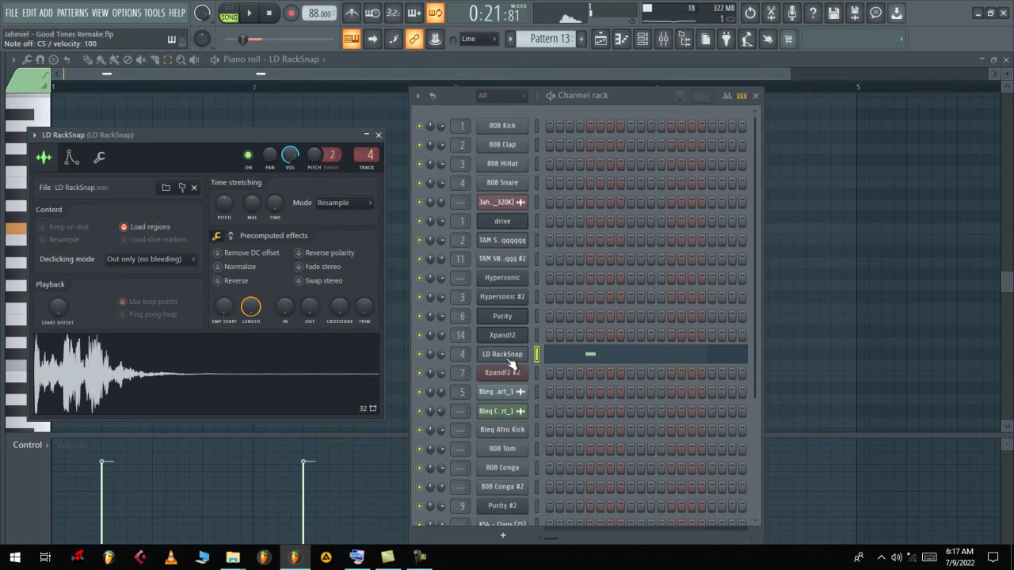
Return to the playlist, unmute Track 11, and restart playback from the beginning of the chorus
{"action": "key", "text": "space"}
{"action": "key", "text": "F5"}
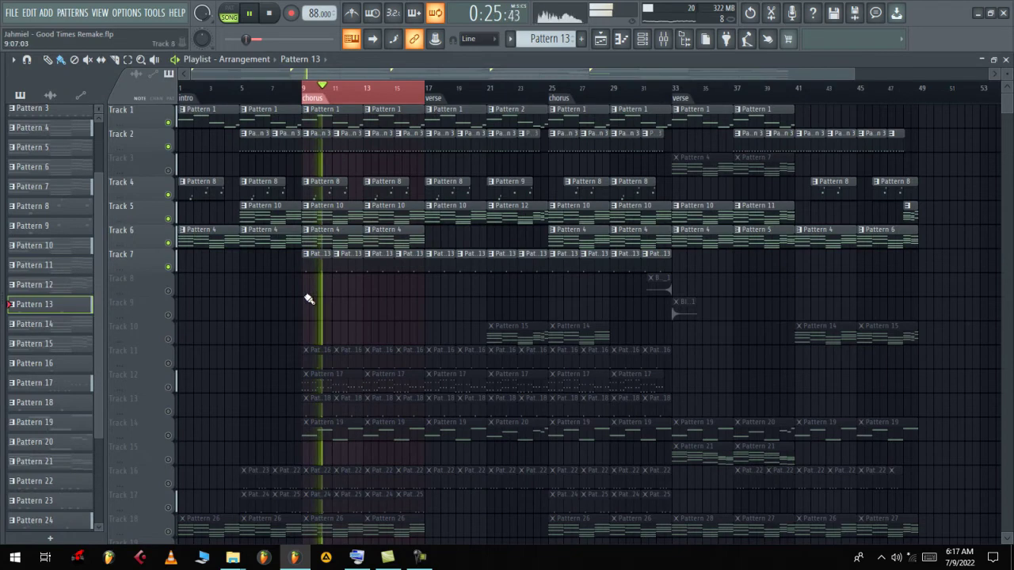
{"action": "left_click", "coordinate": [170, 362]}
{"action": "key", "text": "space"}
{"action": "key", "text": "space"}
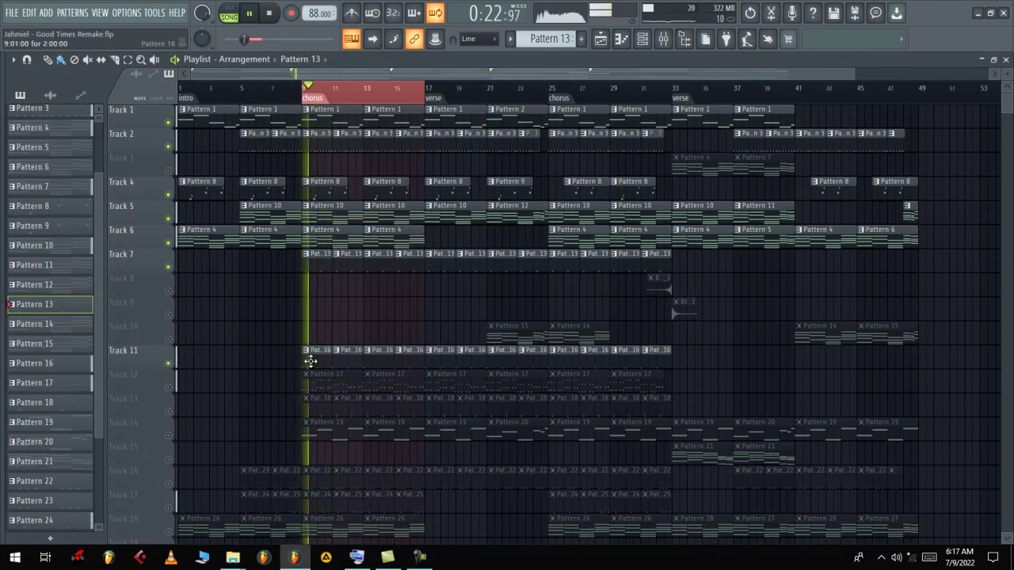
Unmute Track 12 and open Pattern 17's 808 Conga notes in the piano roll, playing the pattern on its own
{"action": "scroll", "coordinate": [439, 323], "scroll_direction": "down", "scroll_amount": 1}
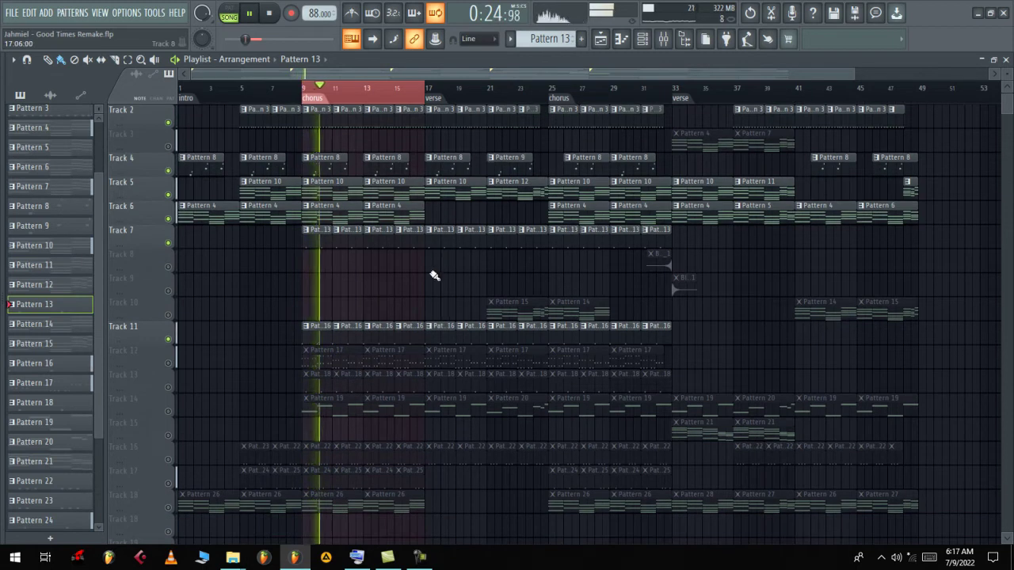
{"action": "scroll", "coordinate": [434, 275], "scroll_direction": "down", "scroll_amount": 2}
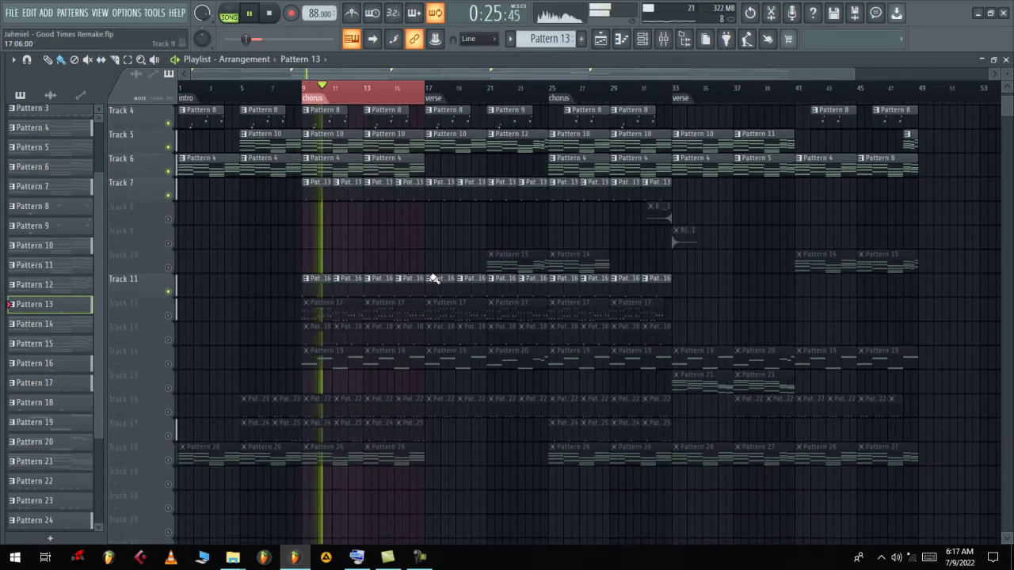
{"action": "left_click", "coordinate": [177, 316]}
{"action": "double_click", "coordinate": [309, 320]}
{"action": "key", "text": "l"}
{"action": "scroll", "coordinate": [400, 182], "scroll_direction": "down", "scroll_amount": 5}
{"action": "scroll", "coordinate": [401, 187], "scroll_direction": "up", "scroll_amount": 1}
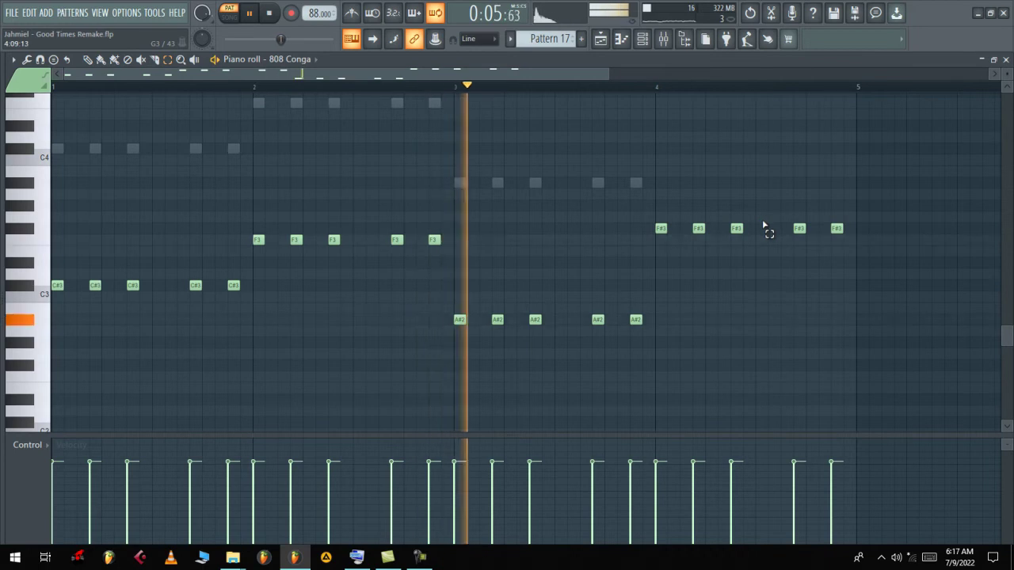
Audition Pattern 17 in the channel rack with the FM Sub and 808 Conga #2 channels muted, then re-enable both
{"action": "key", "text": "F6"}
{"action": "left_click_drag", "start_coordinate": [754, 342], "coordinate": [752, 491]}
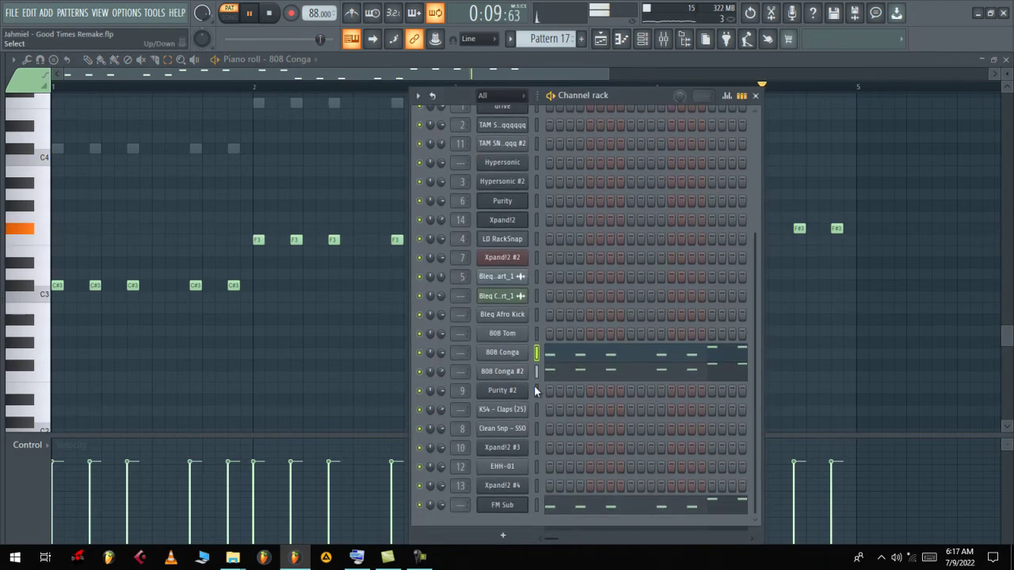
{"action": "left_click", "coordinate": [419, 504]}
{"action": "left_click", "coordinate": [419, 371]}
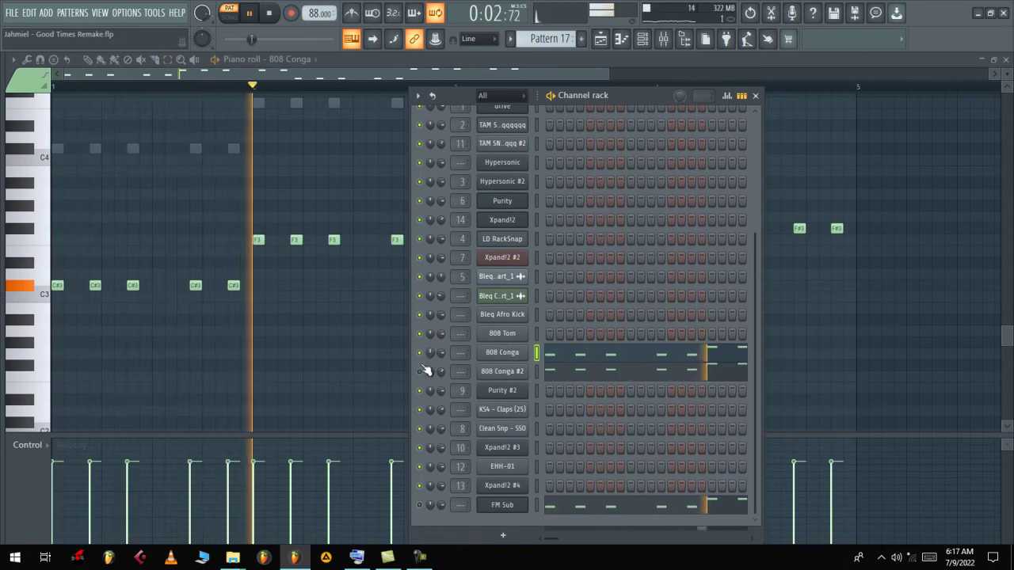
{"action": "left_click", "coordinate": [419, 371]}
{"action": "left_click", "coordinate": [419, 504]}
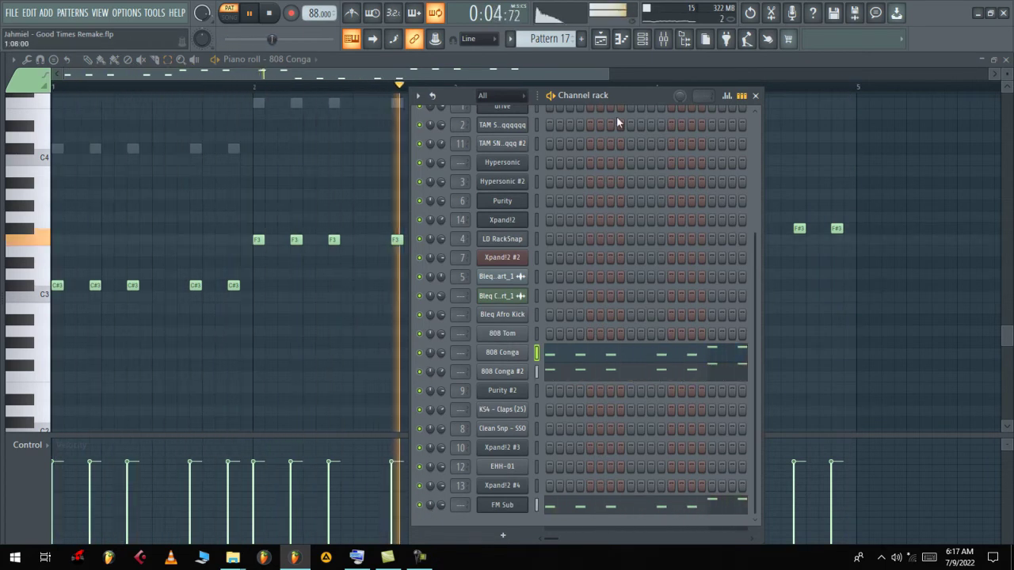
Return to the playlist, restart song playback from the beginning of the chorus, and unmute Track 13
{"action": "left_click", "coordinate": [600, 40]}
{"action": "left_click", "coordinate": [313, 100]}
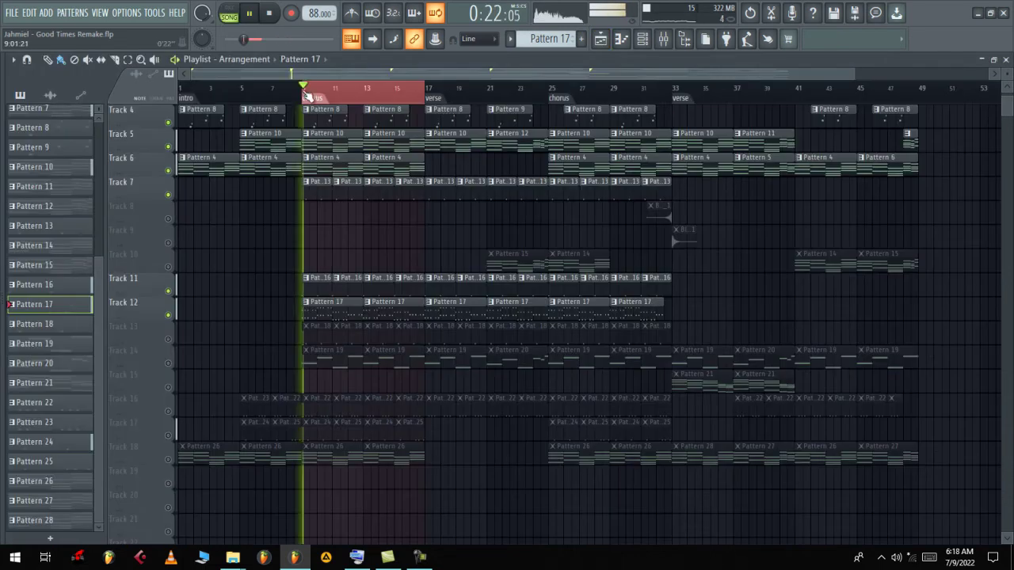
{"action": "left_click", "coordinate": [168, 339]}
Examine Pattern 18's KS4 - Claps (25) notes in the piano roll
{"action": "left_click", "coordinate": [302, 342]}
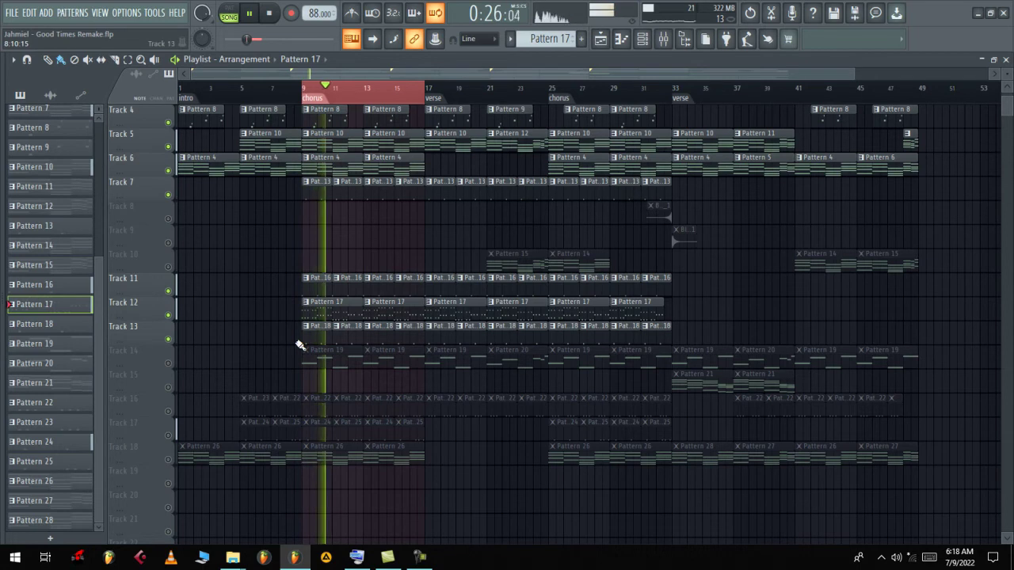
{"action": "double_click", "coordinate": [302, 342]}
{"action": "scroll", "coordinate": [377, 245], "scroll_direction": "up", "scroll_amount": 2}
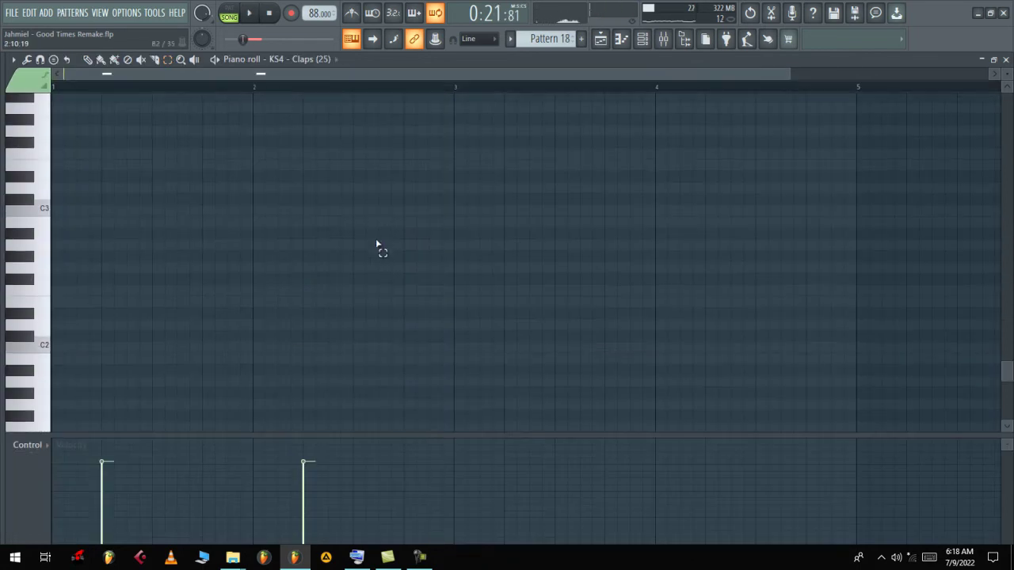
{"action": "scroll", "coordinate": [441, 254], "scroll_direction": "up", "scroll_amount": 10}
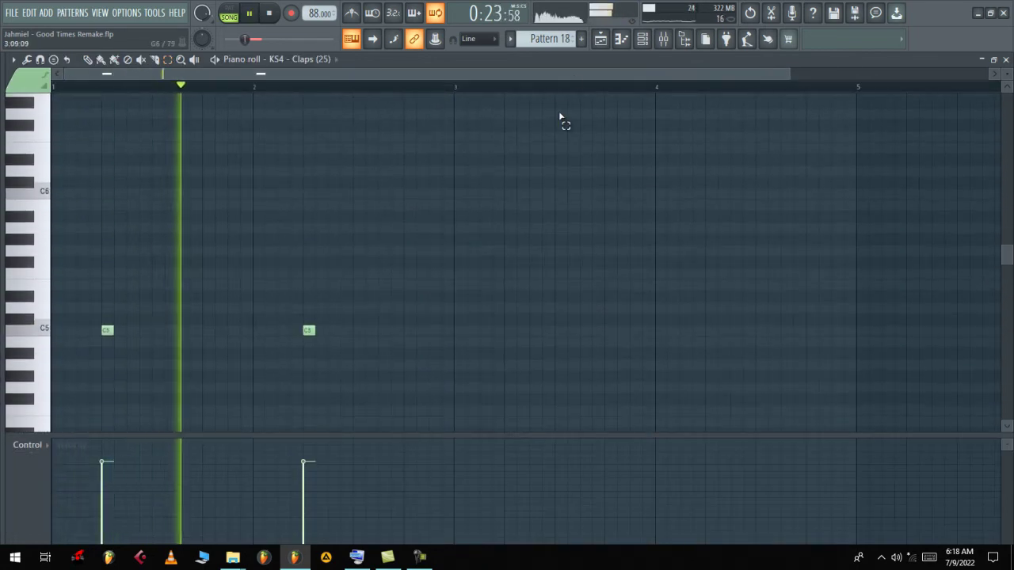
Return to the playlist, unmute Track 14, and open Pattern 19's Purity #2 notes in the piano roll
{"action": "left_click", "coordinate": [600, 39]}
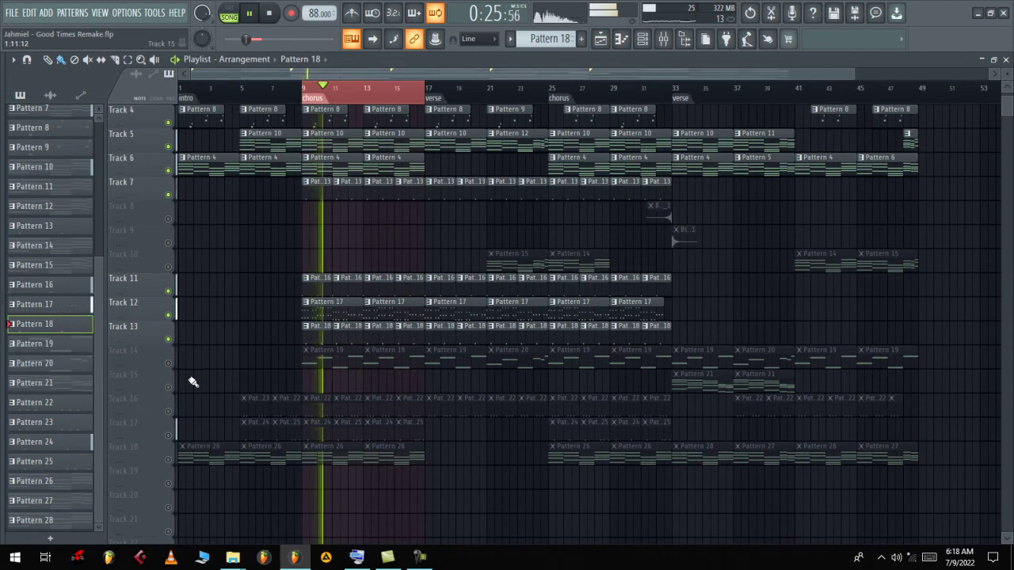
{"action": "left_click", "coordinate": [169, 364]}
{"action": "key", "text": "space"}
{"action": "key", "text": "space"}
{"action": "double_click", "coordinate": [315, 360]}
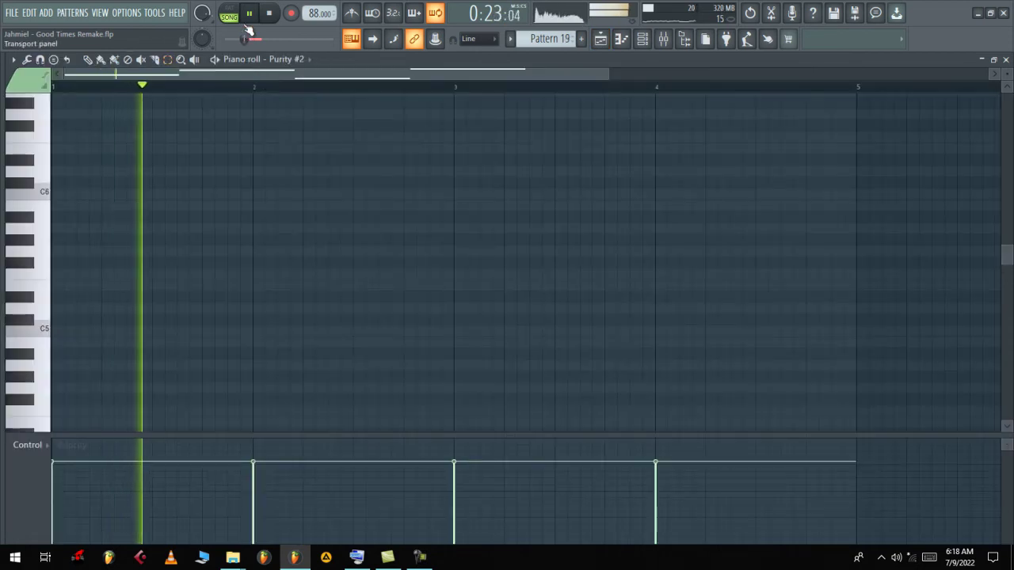
Play Pattern 19 on its own and examine its Purity #2 notes across all four bars
{"action": "left_click", "coordinate": [230, 13]}
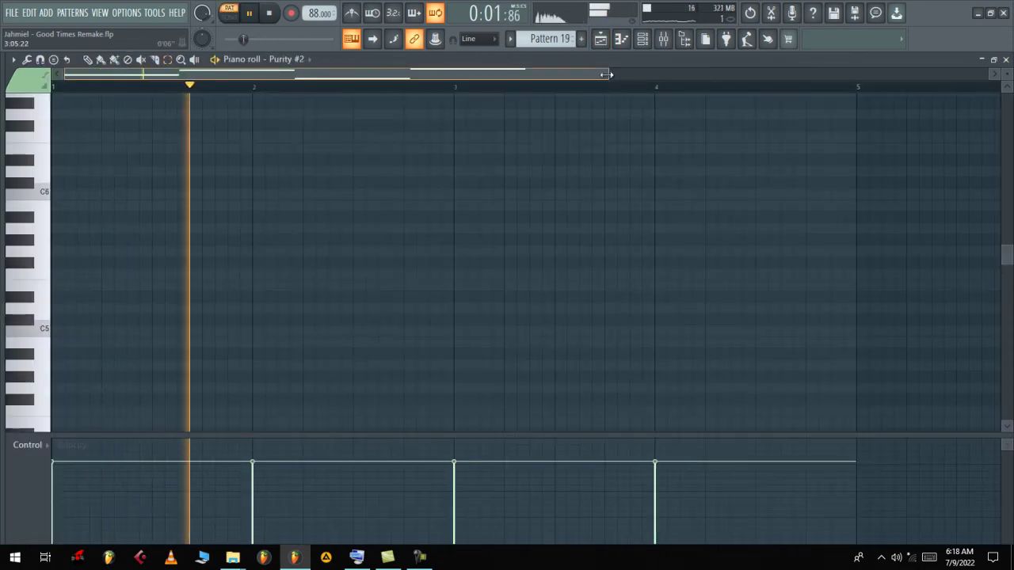
{"action": "left_click_drag", "start_coordinate": [608, 73], "coordinate": [781, 74]}
{"action": "scroll", "coordinate": [635, 233], "scroll_direction": "up", "scroll_amount": 3}
{"action": "key", "text": "space"}
{"action": "scroll", "coordinate": [632, 236], "scroll_direction": "down", "scroll_amount": 5}
{"action": "key", "text": "space"}
Return to the playlist, unmute Track 16, and restart song playback from the beginning of the chorus
{"action": "left_click", "coordinate": [603, 38]}
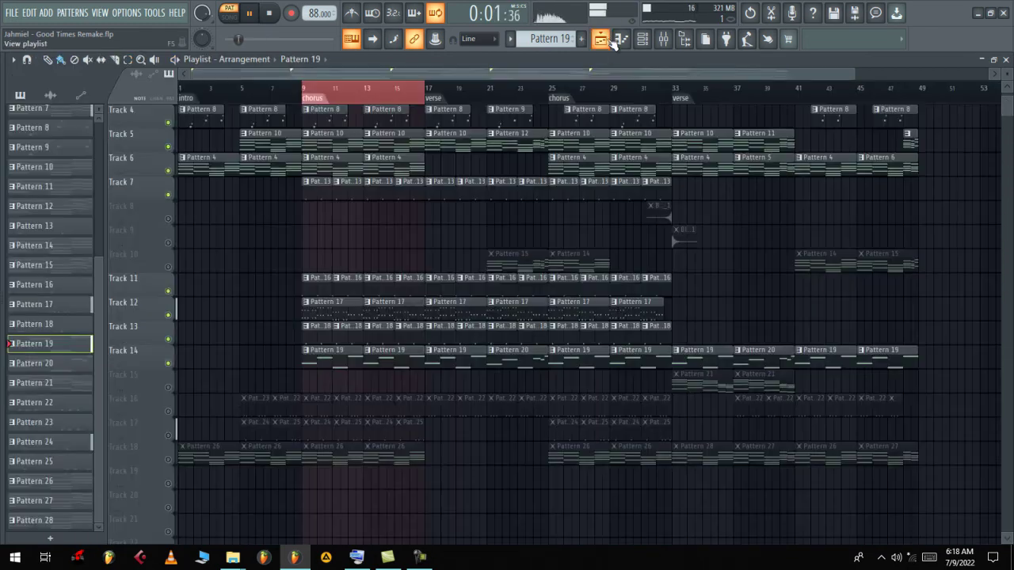
{"action": "left_click", "coordinate": [169, 411]}
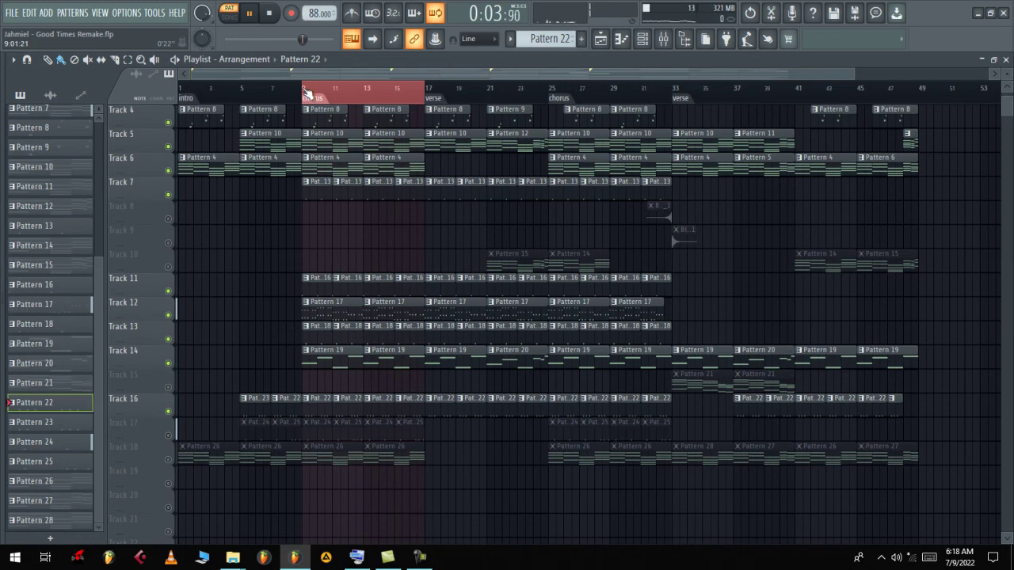
{"action": "left_click", "coordinate": [307, 92]}
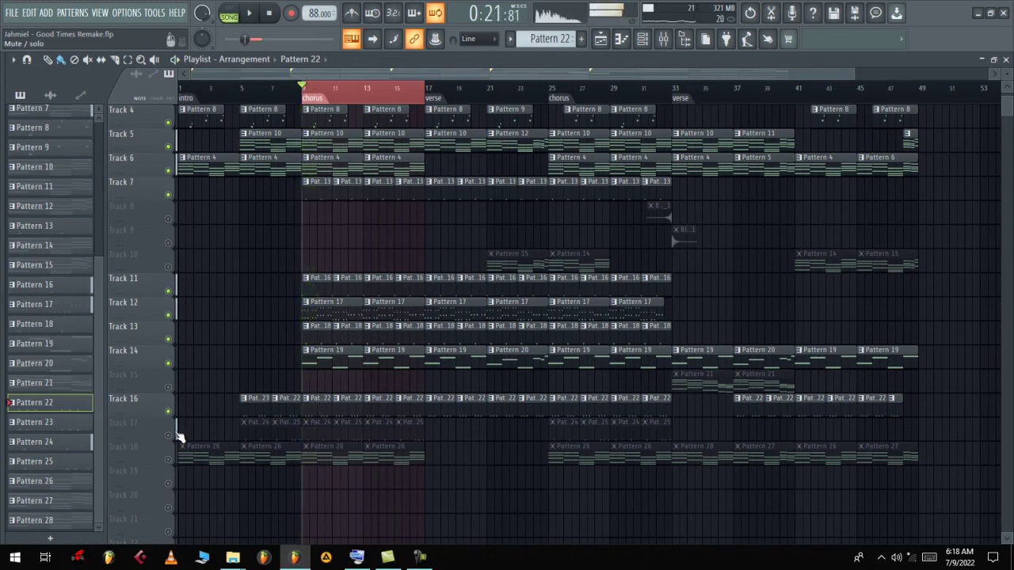
Unmute Track 17 and show Pattern 24's EHH-01 notes from bar 1 in the piano roll with the song playing
{"action": "left_click", "coordinate": [169, 435]}
{"action": "double_click", "coordinate": [317, 436]}
{"action": "key", "text": "space"}
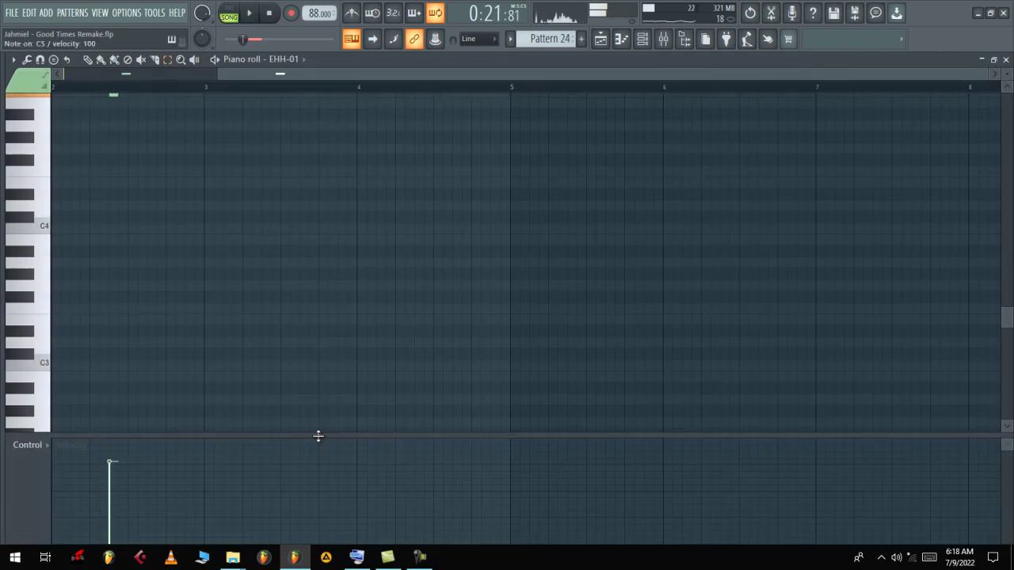
{"action": "left_click_drag", "start_coordinate": [308, 77], "coordinate": [155, 77]}
{"action": "scroll", "coordinate": [241, 170], "scroll_direction": "up", "scroll_amount": 3}
{"action": "key", "text": "q"}
{"action": "key", "text": "space"}
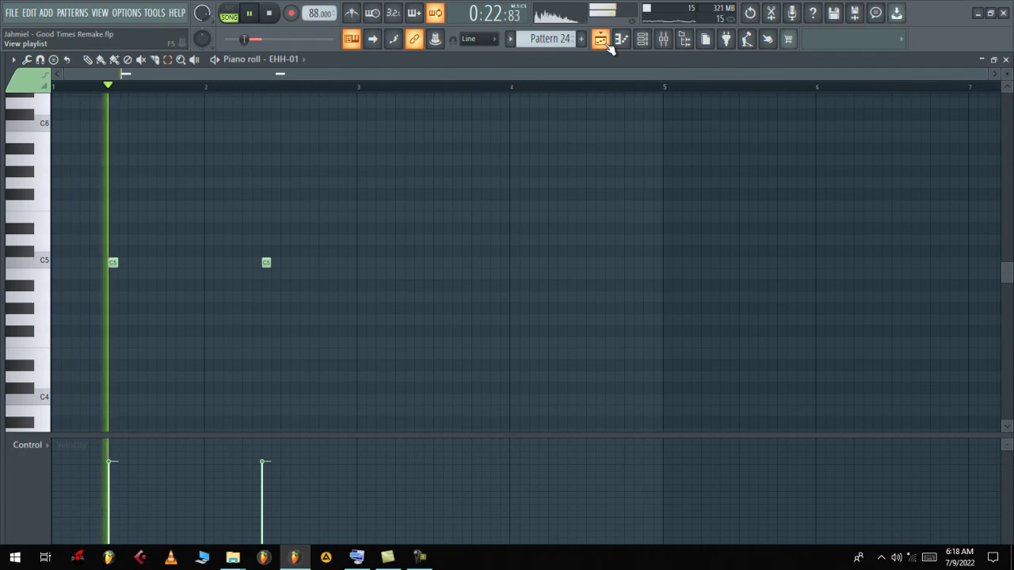
Return to the playlist, unmute Track 18, and open Pattern 26's chord notes, playing the pattern on its own
{"action": "left_click", "coordinate": [600, 39]}
{"action": "scroll", "coordinate": [450, 307], "scroll_direction": "up", "scroll_amount": 2}
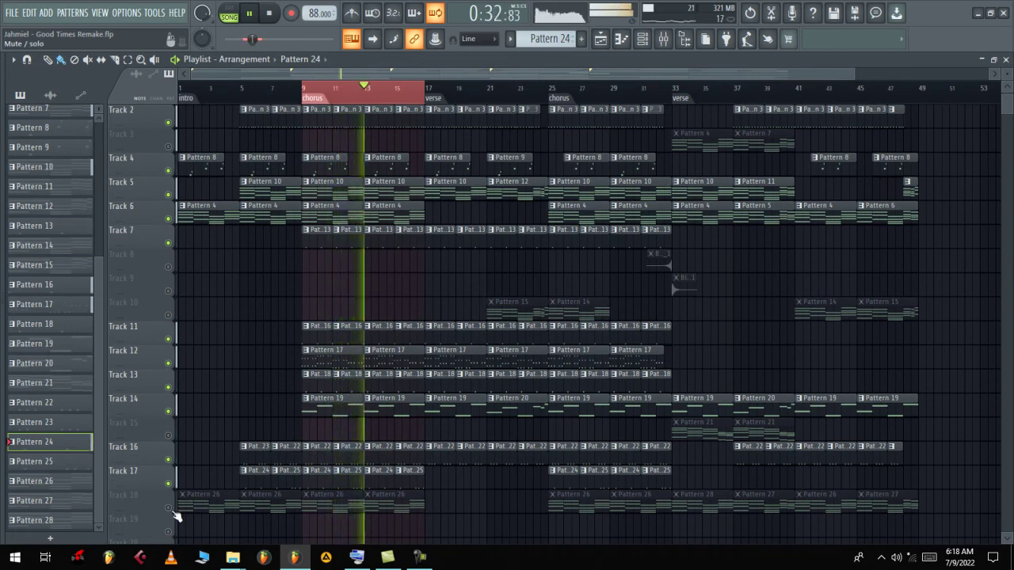
{"action": "double_click", "coordinate": [315, 504]}
{"action": "key", "text": "l"}
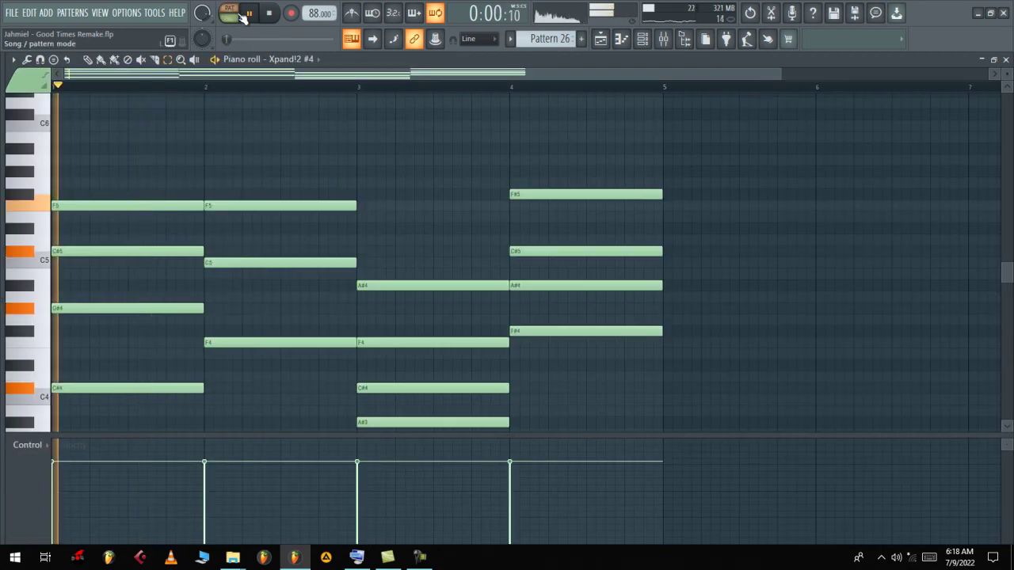
Inspect the Xpand!2 #4 instrument settings from the channel rack, then return to the playlist
{"action": "left_click", "coordinate": [643, 41]}
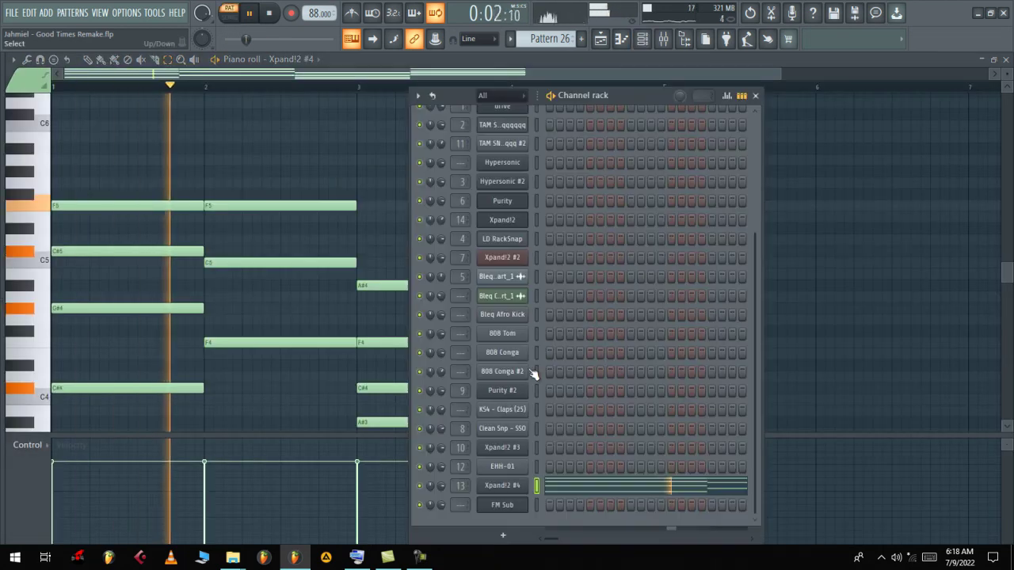
{"action": "left_click", "coordinate": [515, 482]}
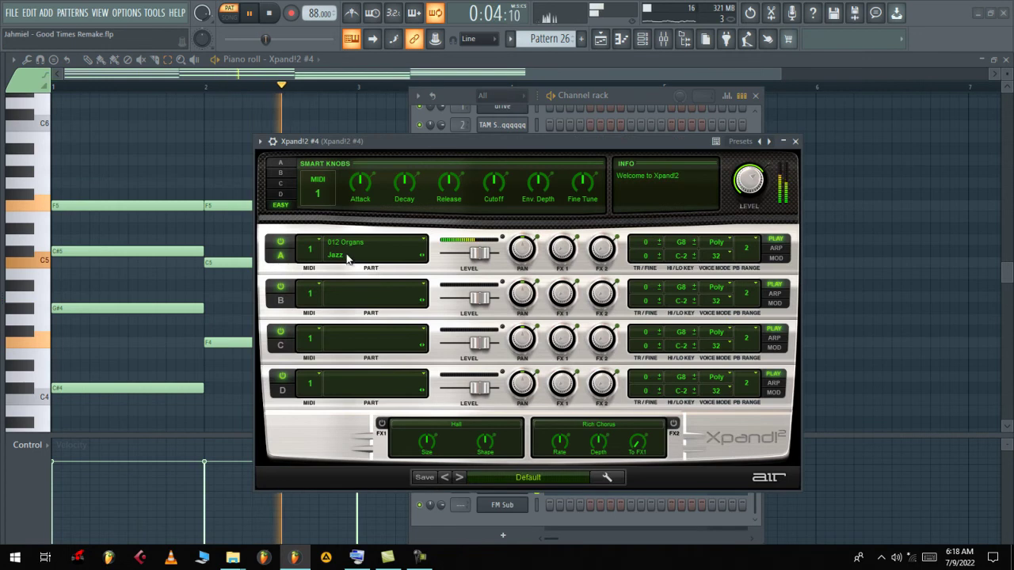
{"action": "left_click", "coordinate": [600, 39]}
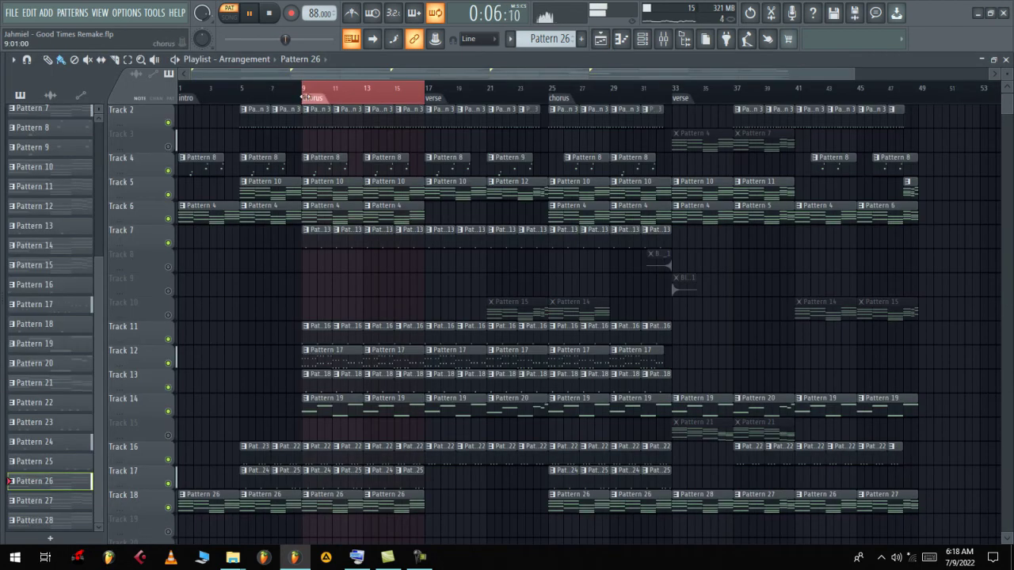
Unmute all remaining tracks, clear the chorus time selection, and play the song from the start of the chorus
{"action": "right_click", "coordinate": [168, 146]}
{"action": "right_click", "coordinate": [168, 147]}
{"action": "double_click", "coordinate": [305, 92]}
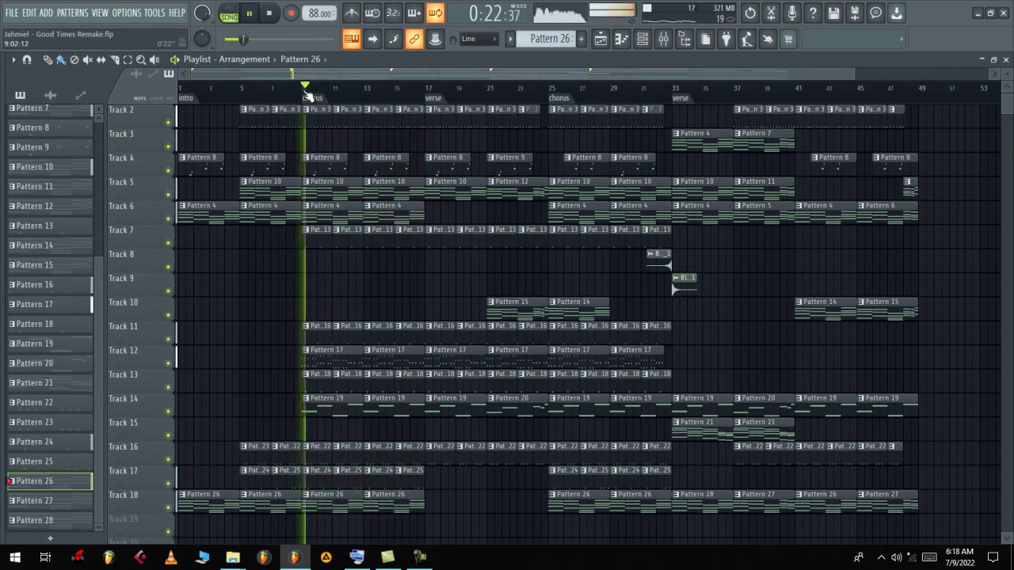
{"action": "scroll", "coordinate": [516, 214], "scroll_direction": "up", "scroll_amount": 1}
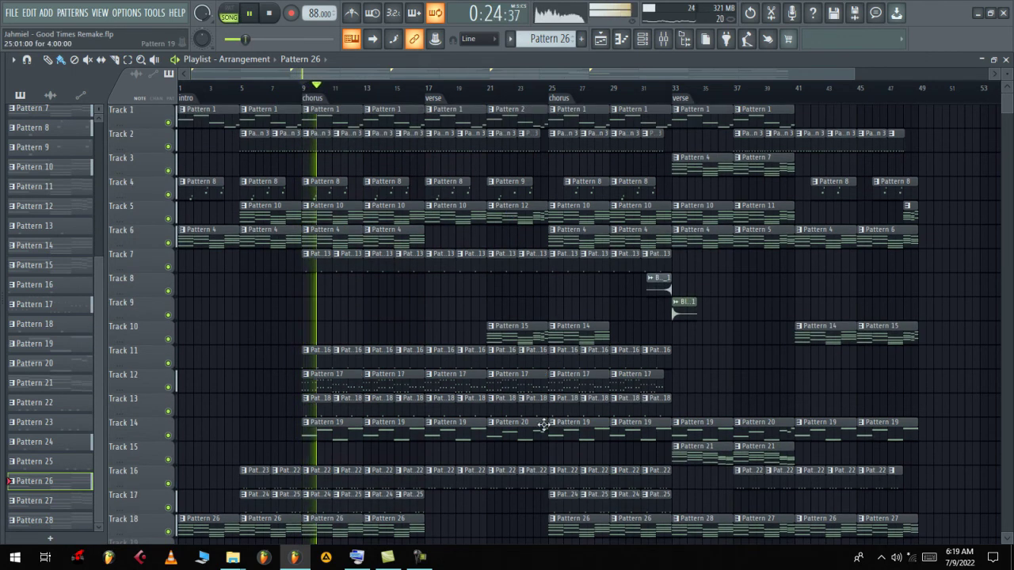
{"action": "left_click", "coordinate": [421, 556]}
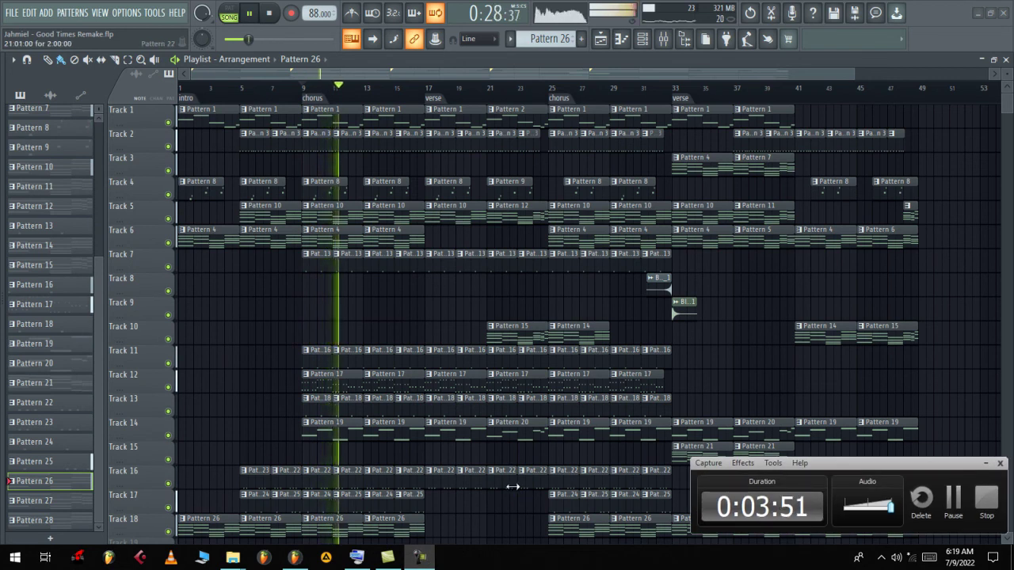